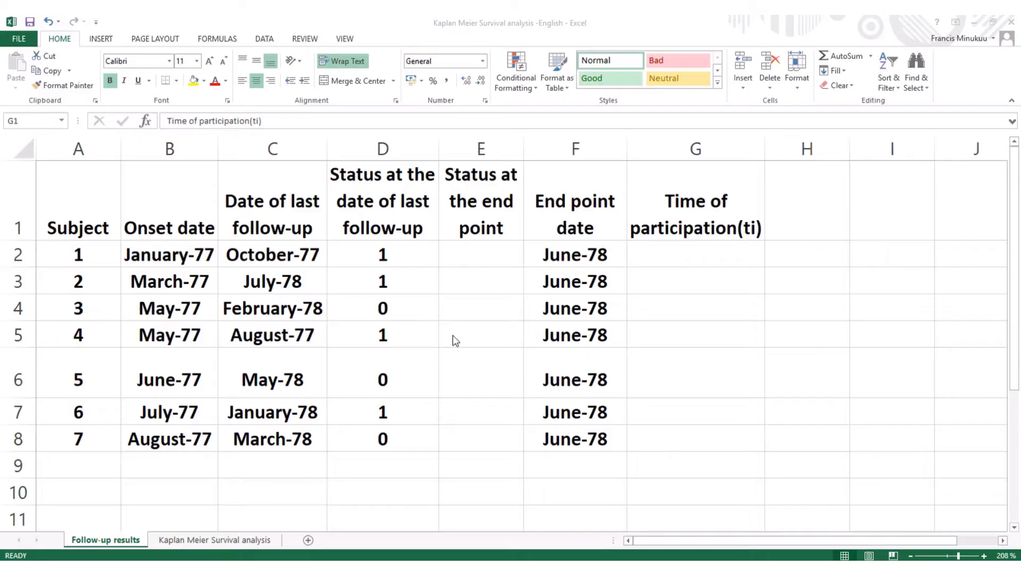
Examine the Follow-up results table and all column headings, from Time to Survival distribution function, on the Kaplan Meier Survival analysis sheet.
left_click(694, 206)
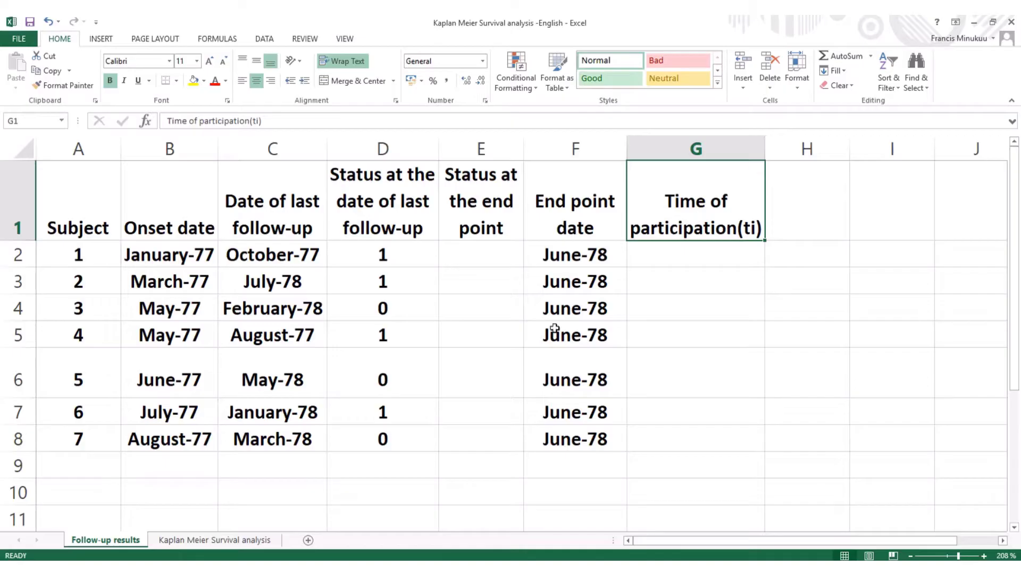
left_click(207, 540)
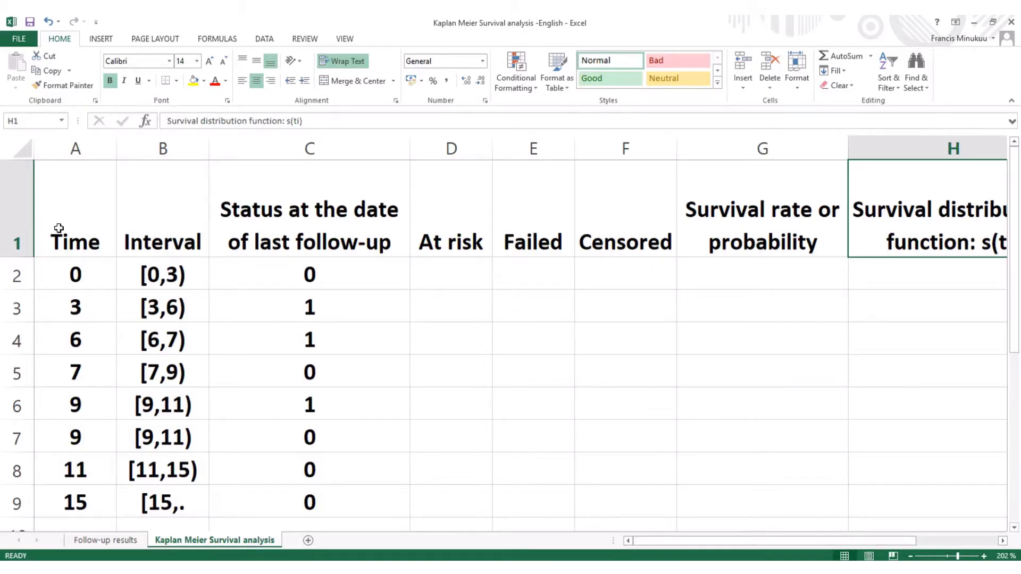
left_click(83, 242)
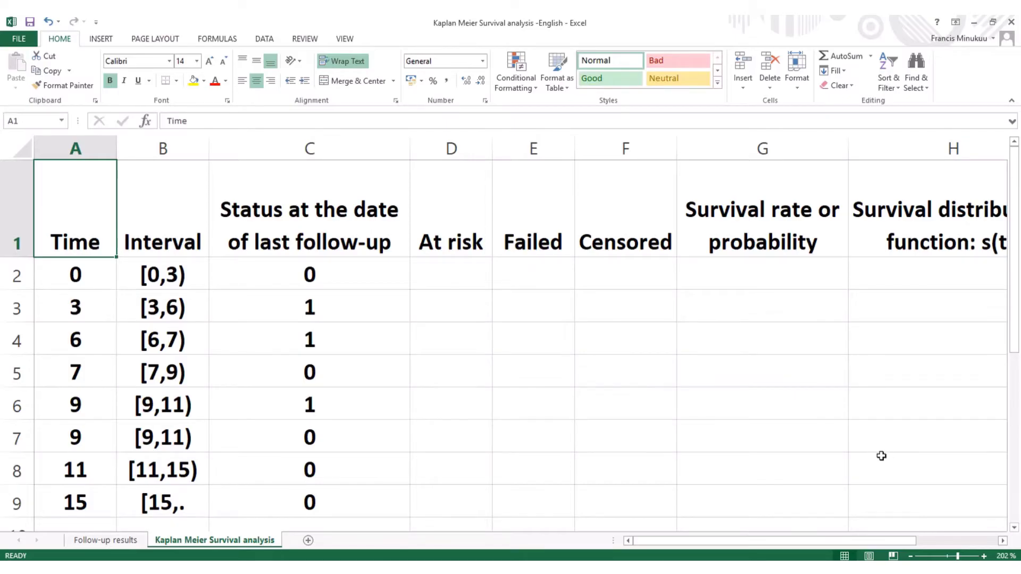
left_click_drag(817, 549, 873, 532)
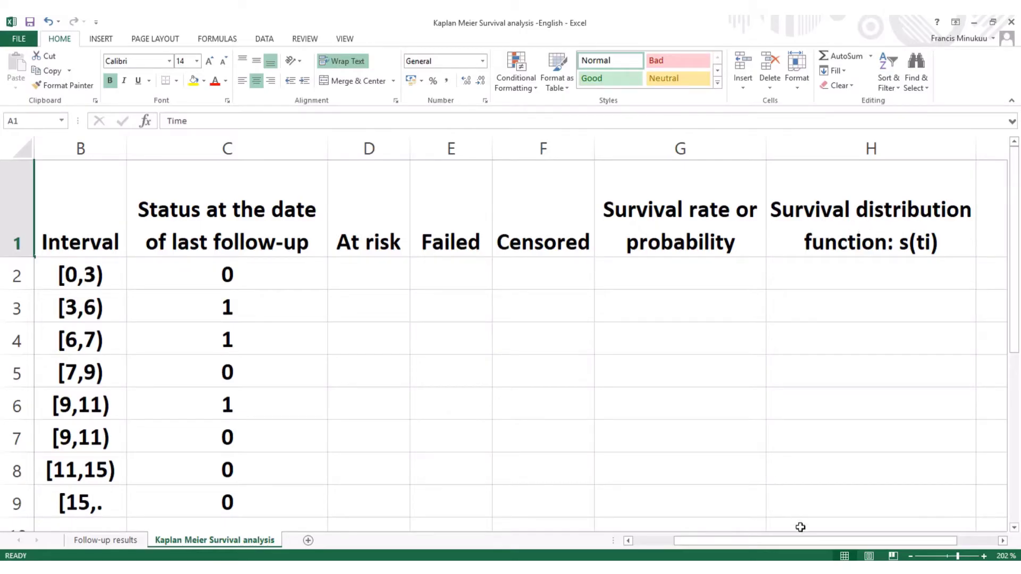
left_click_drag(697, 540, 602, 548)
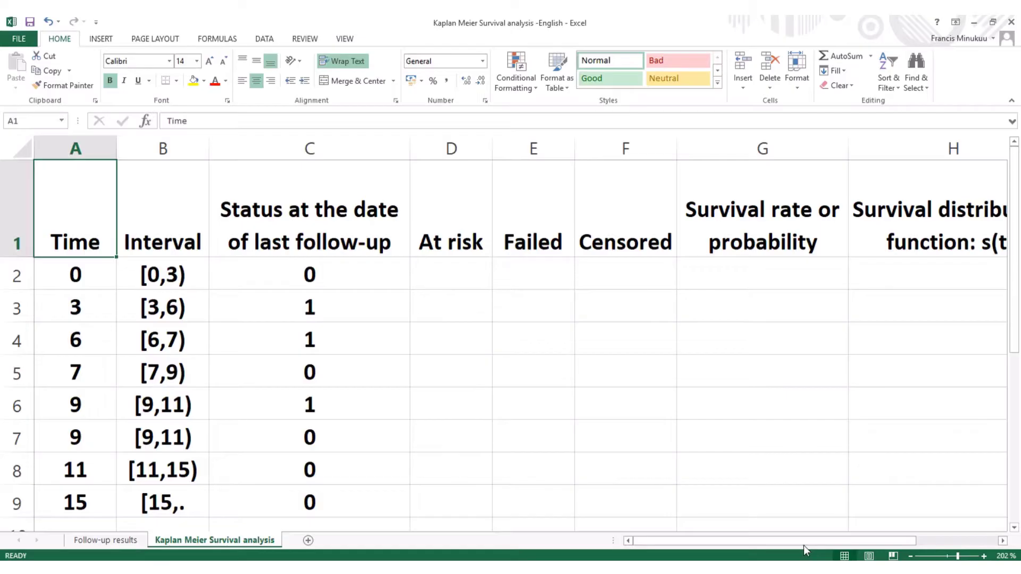
left_click_drag(802, 542, 848, 543)
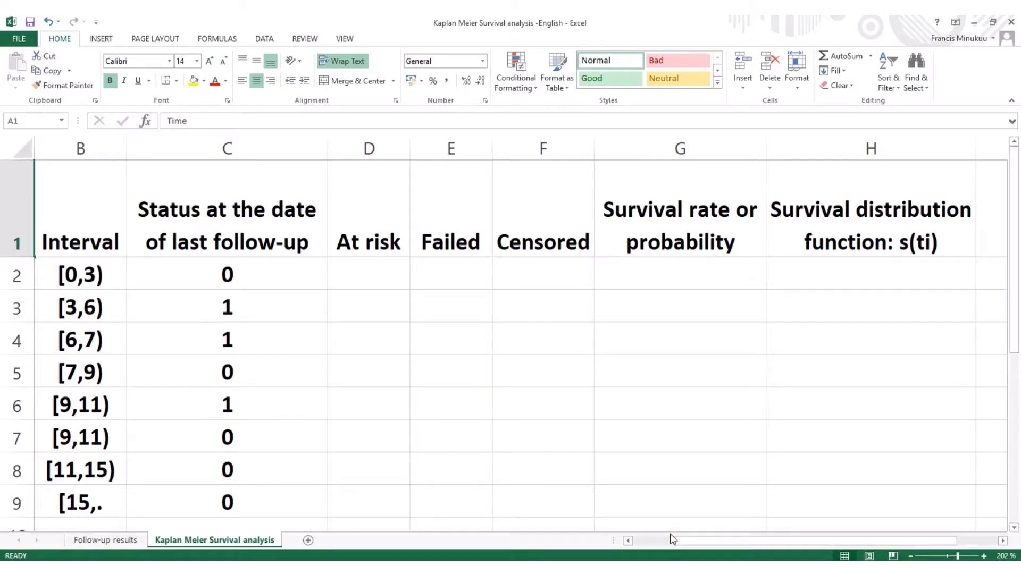
left_click_drag(708, 541, 610, 541)
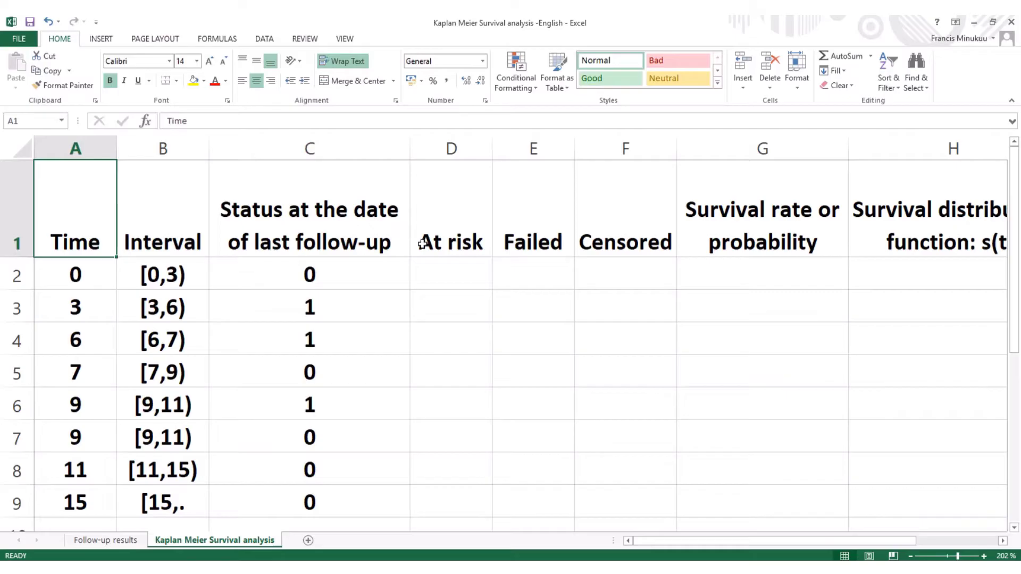
left_click_drag(688, 546, 771, 543)
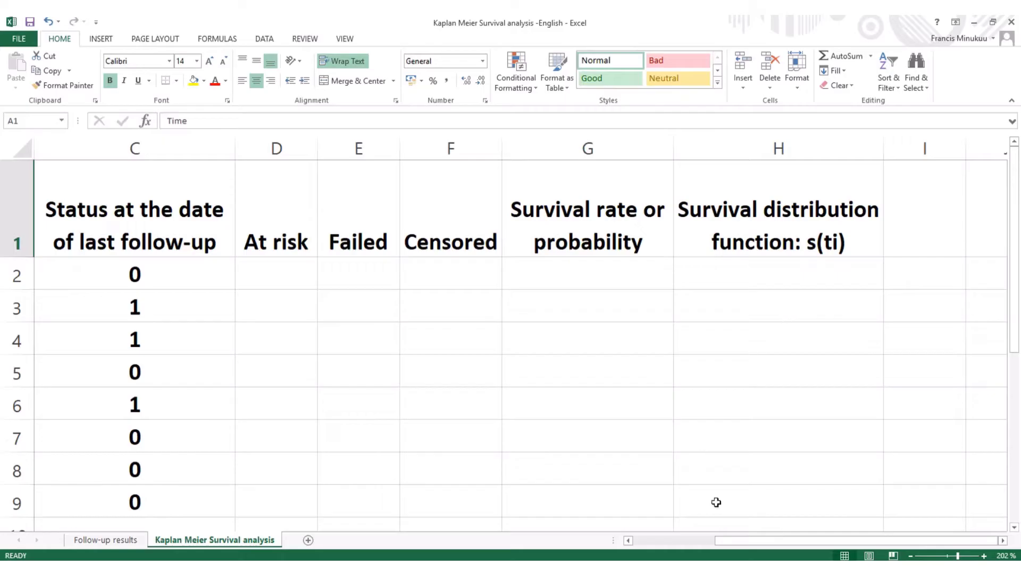
left_click_drag(756, 544, 640, 541)
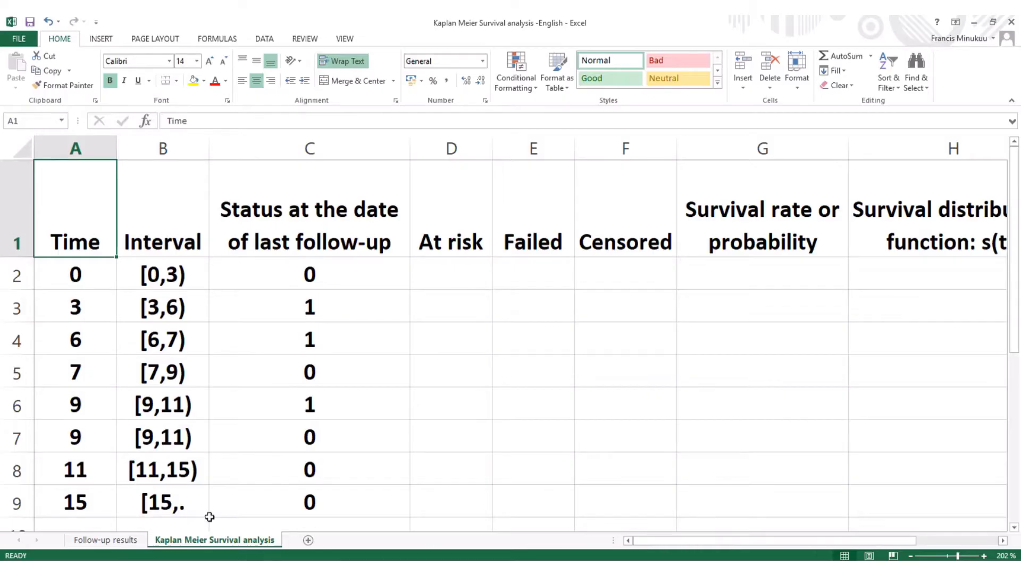
On the Follow-up results sheet, enter the status at the end point for subjects 1 to 3 as 1, 0 and ?
left_click(122, 540)
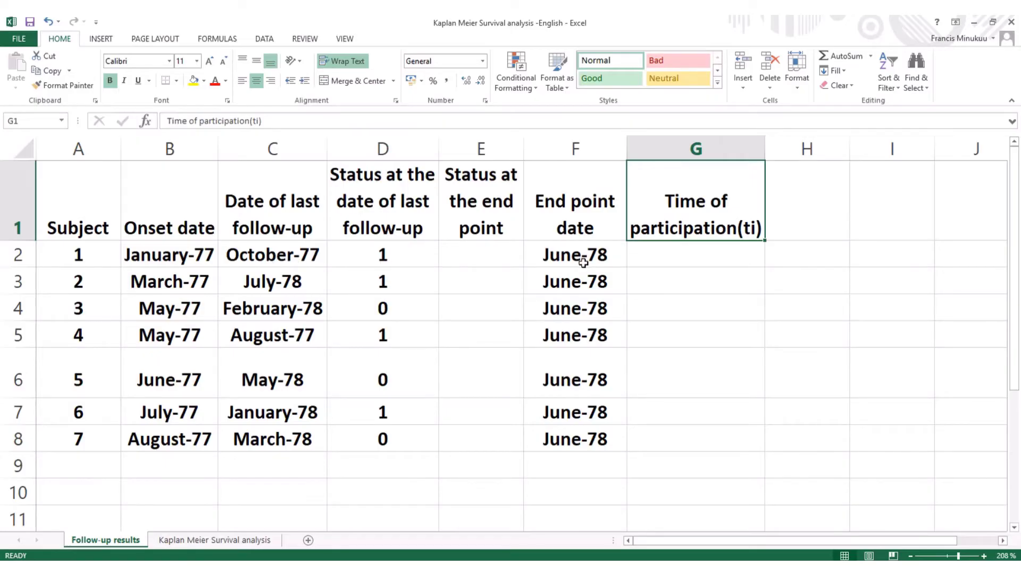
left_click(463, 254)
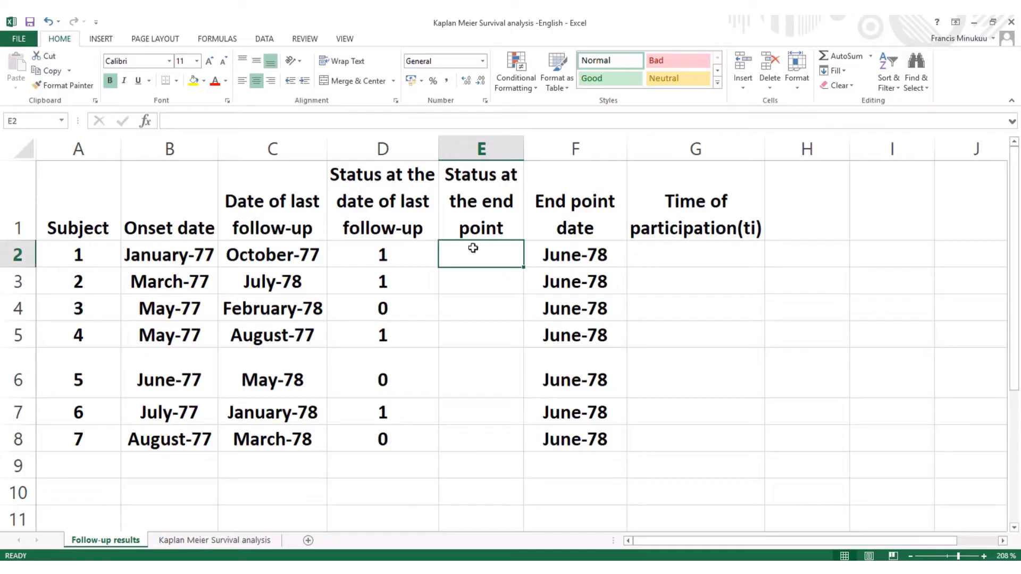
type("1")
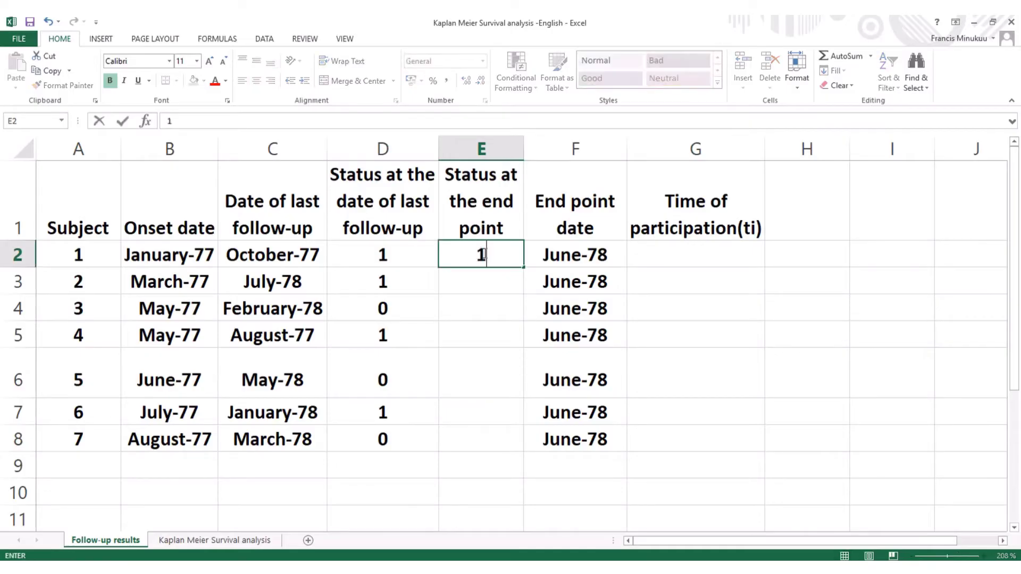
left_click(483, 284)
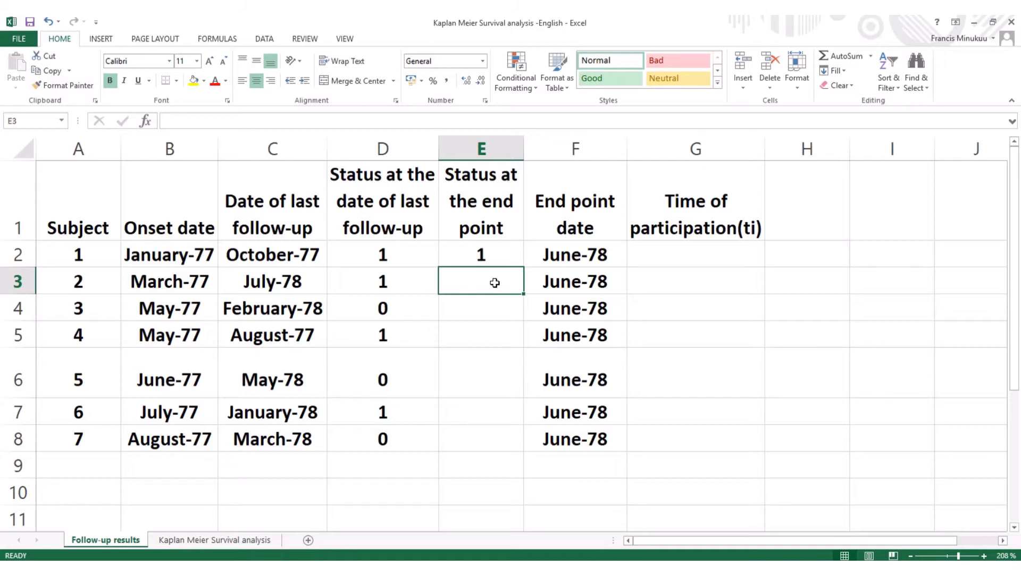
type("0")
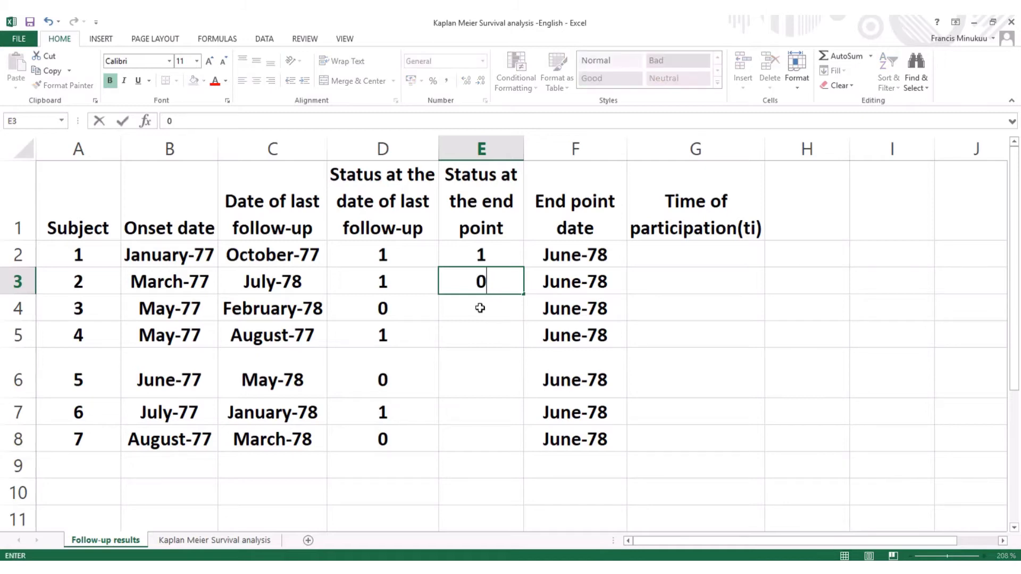
key("Return")
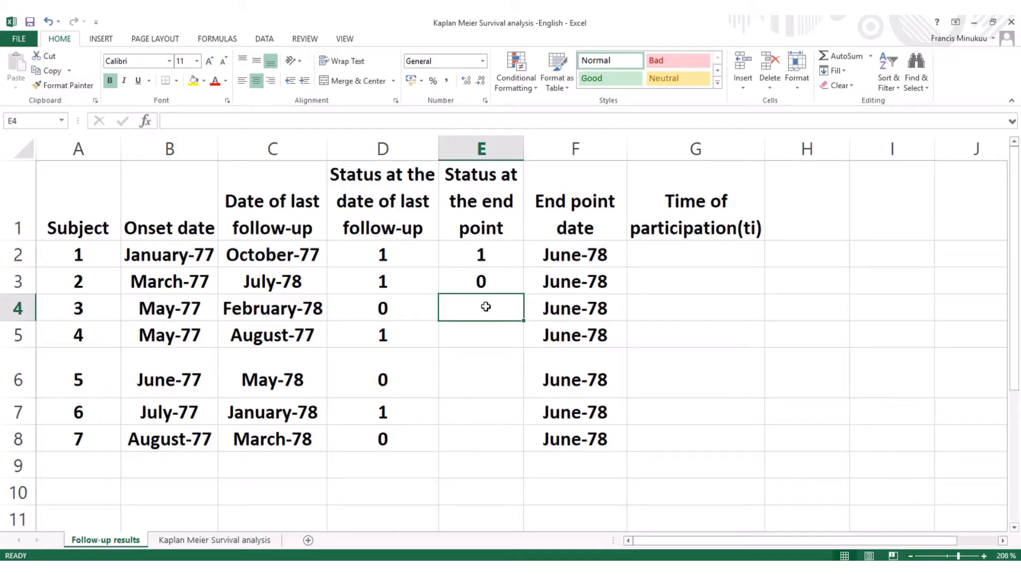
type("?")
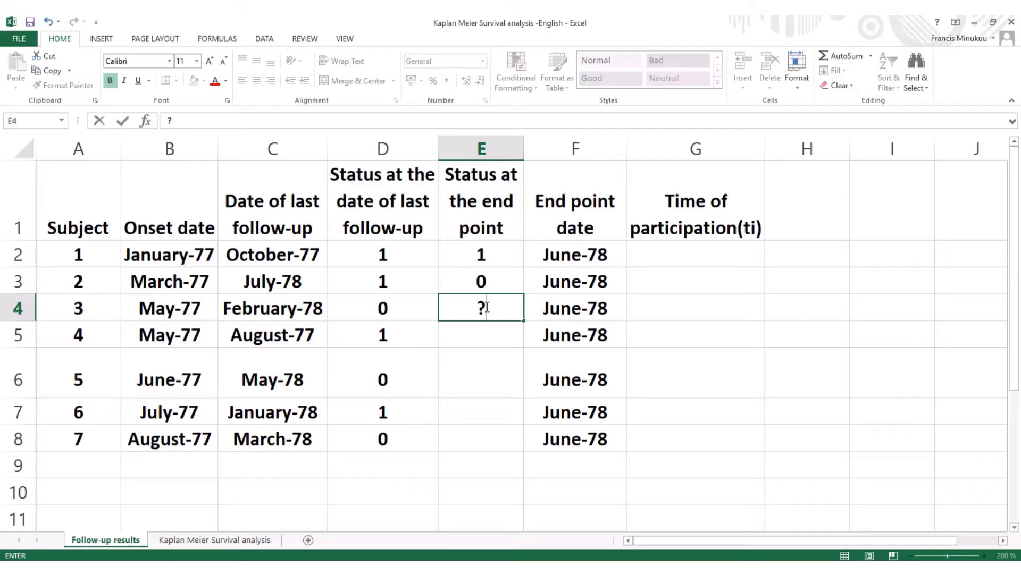
left_click(488, 281)
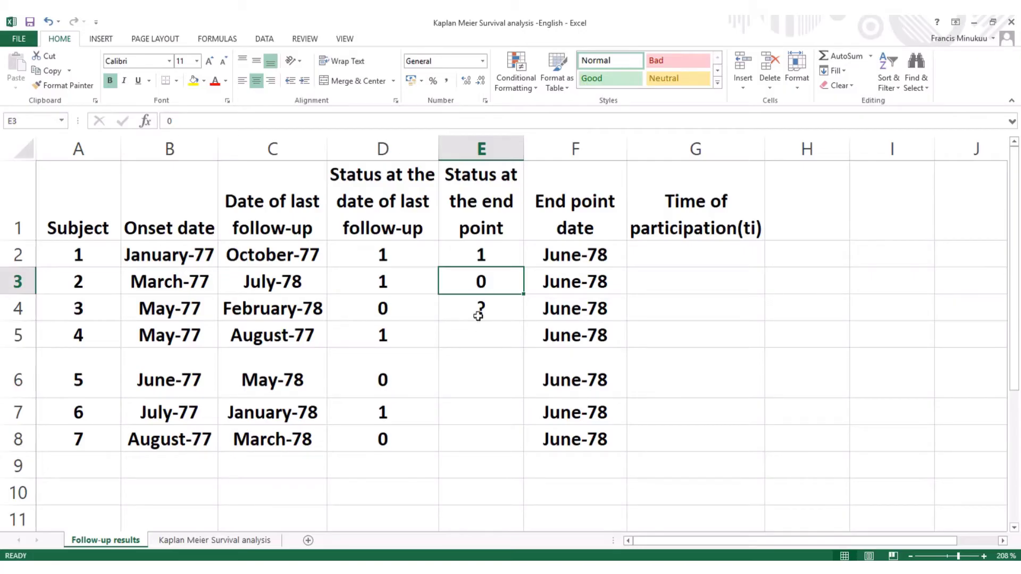
left_click(476, 309)
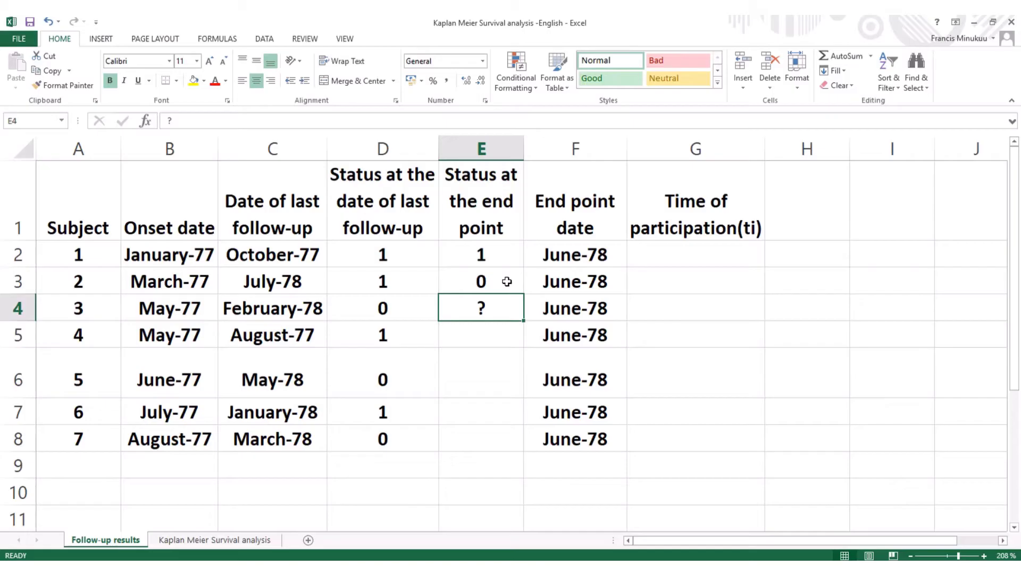
Enter the status at the end point for subjects 4 to 7 as 1, ?, 1 and ?
left_click(490, 336)
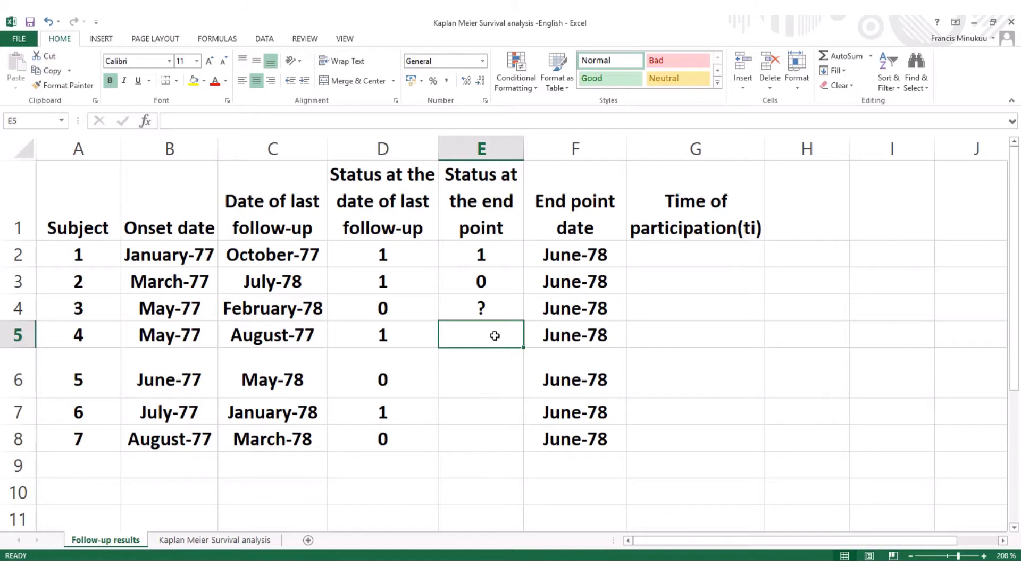
type("1")
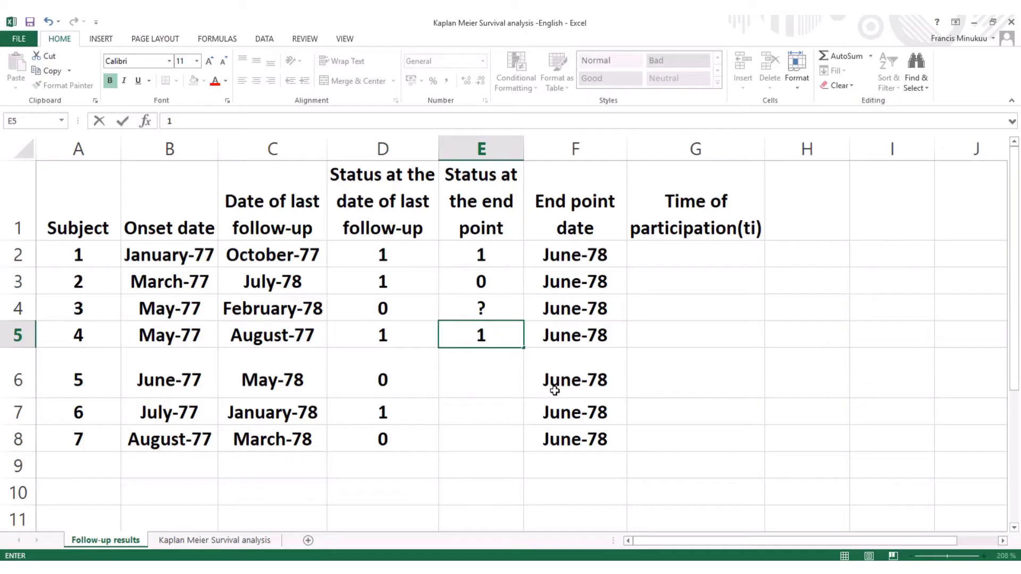
left_click(485, 386)
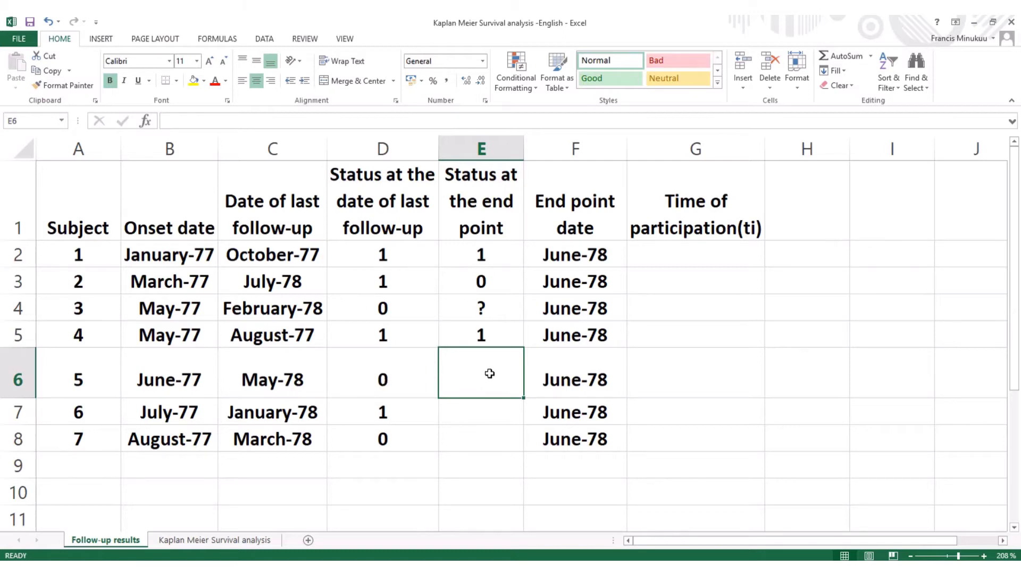
type("?")
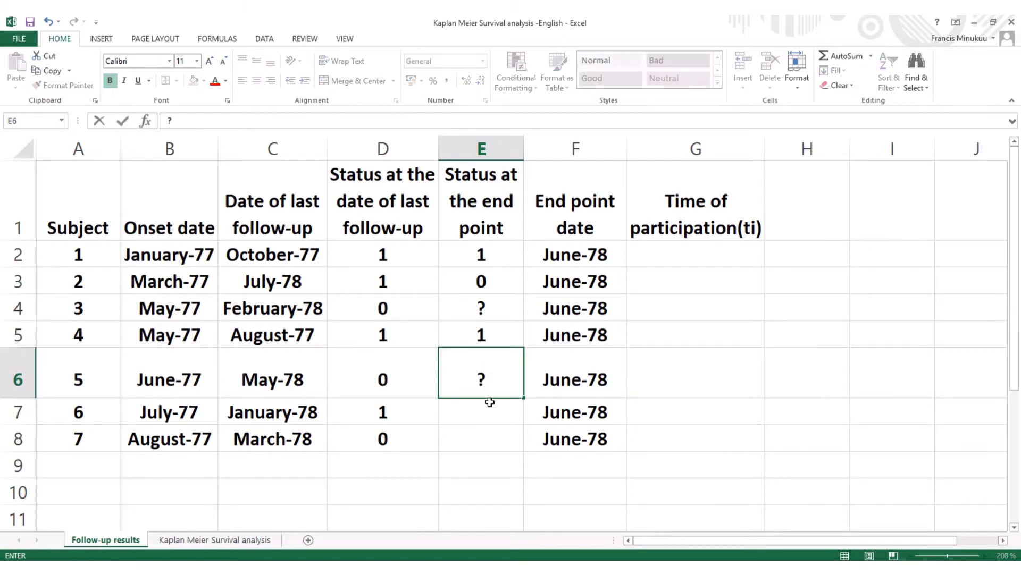
key("Return")
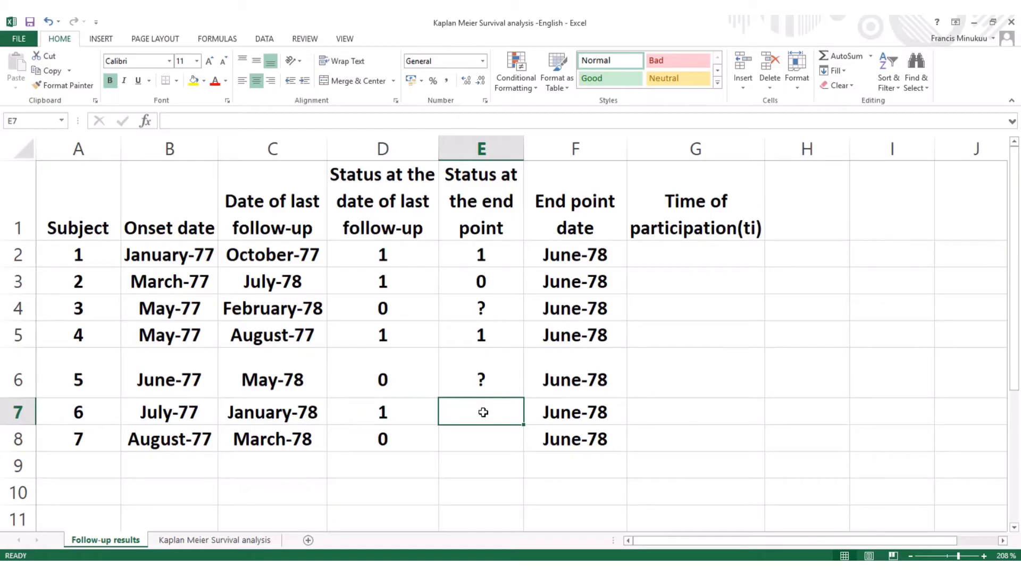
type("1")
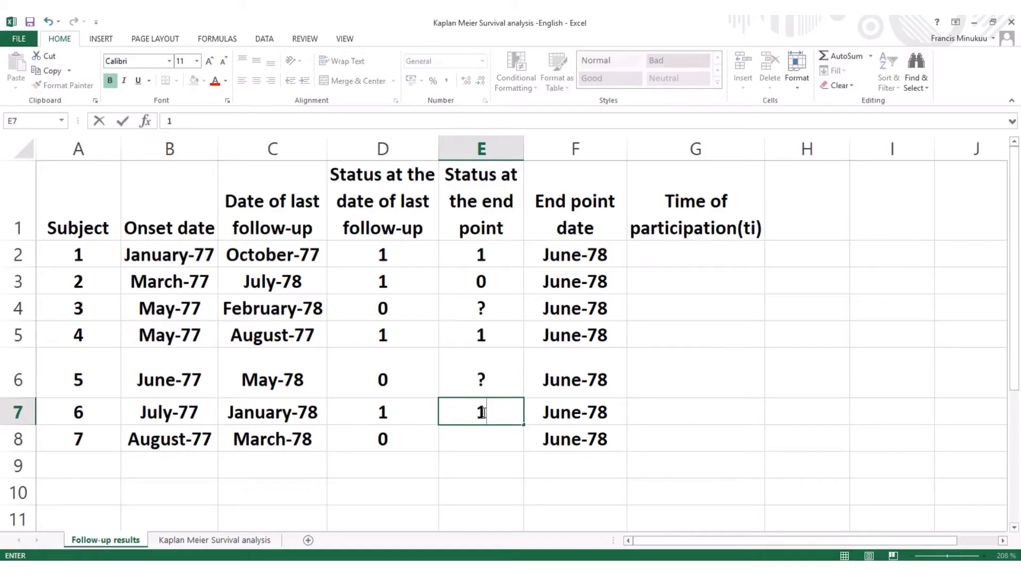
left_click(496, 445)
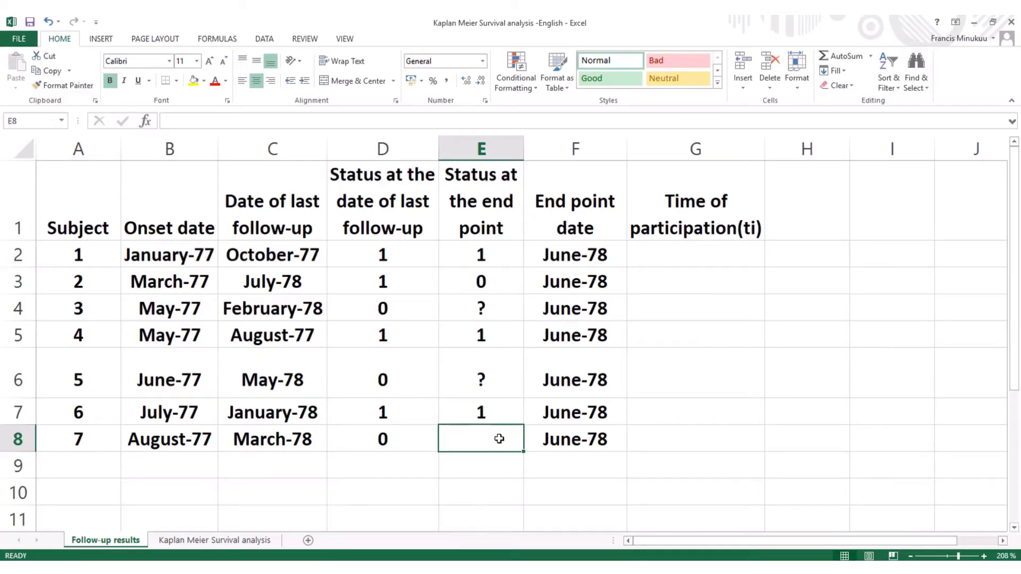
type("?")
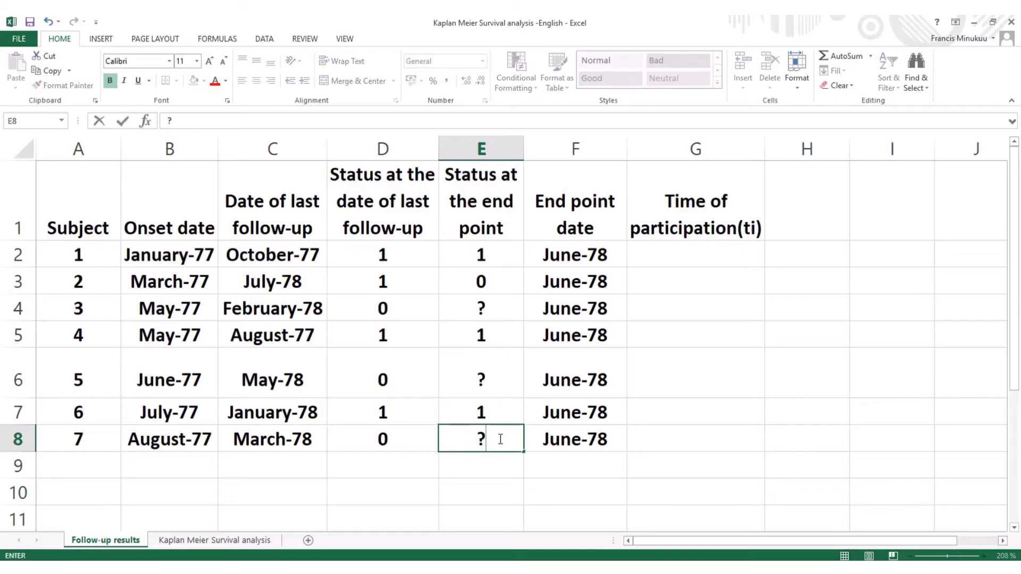
Clear the stray character from subject 1's time of participation cell and set the keyboard input language to English (United States).
left_click(713, 247)
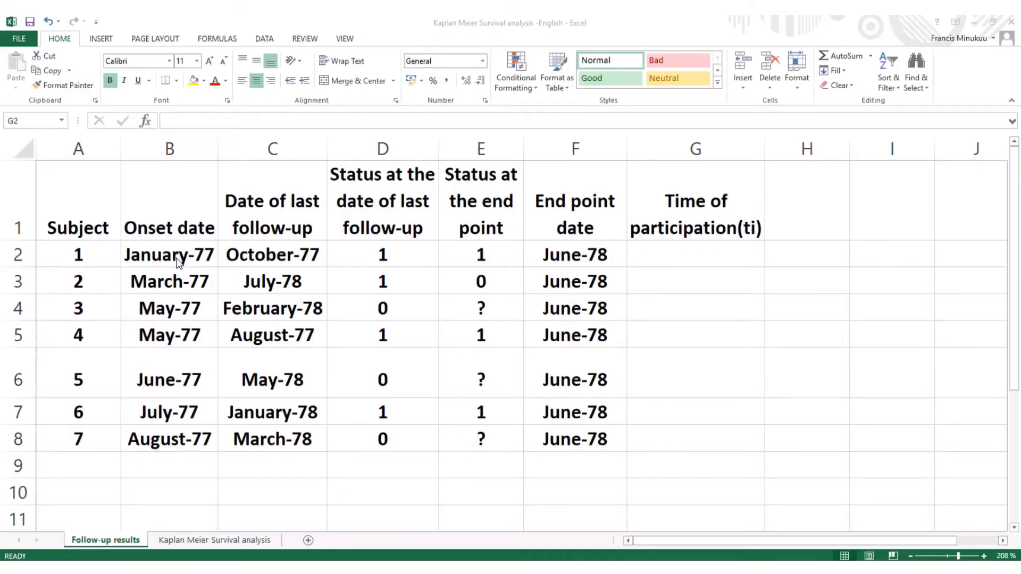
left_click(711, 251)
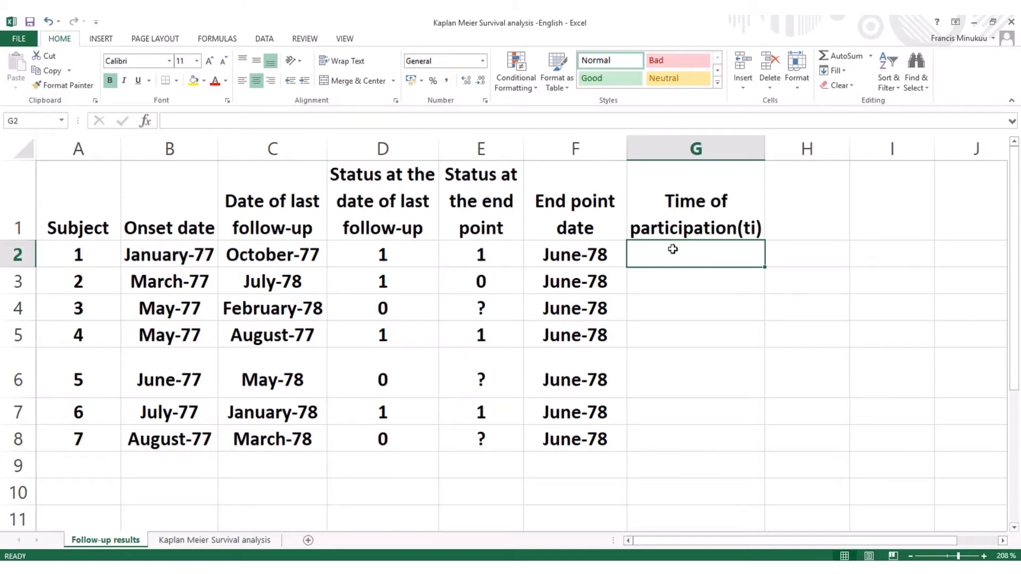
type("-")
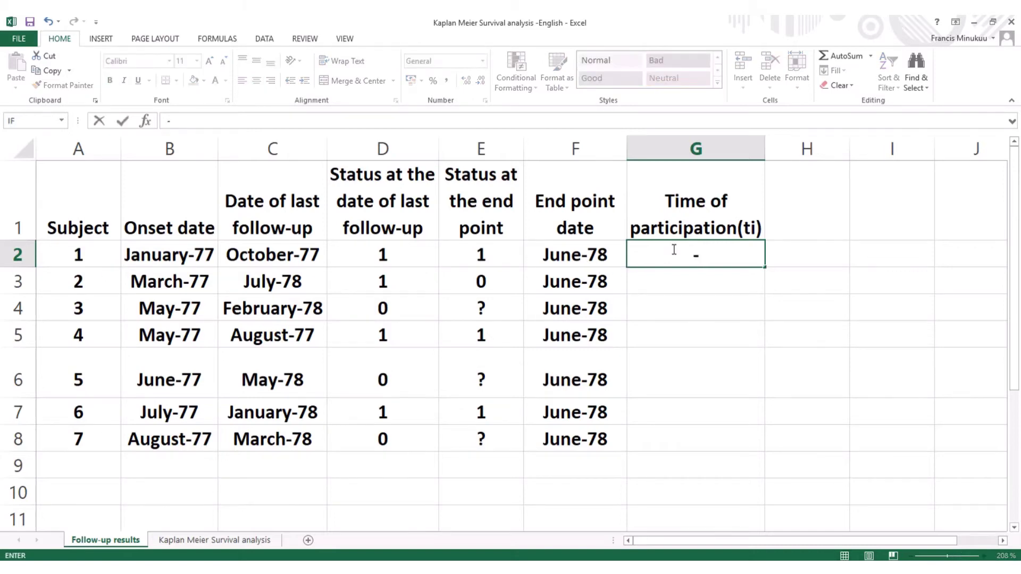
key("BackSpace")
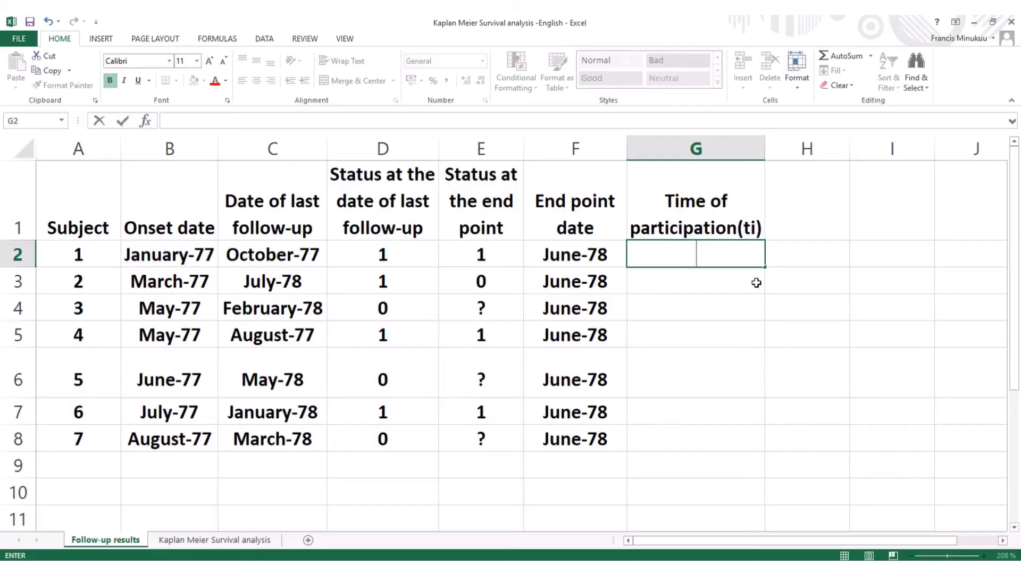
left_click(918, 568)
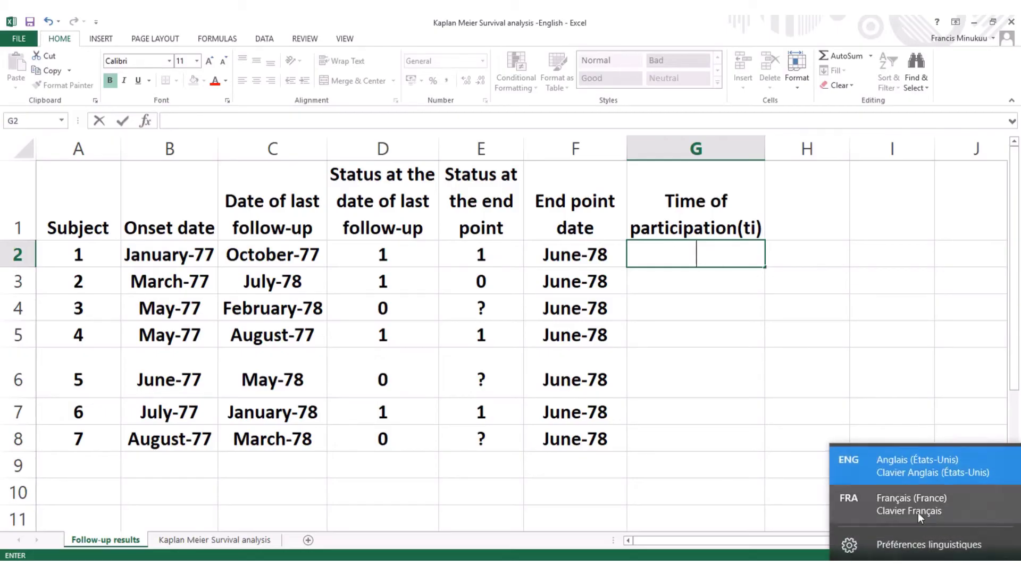
left_click(910, 474)
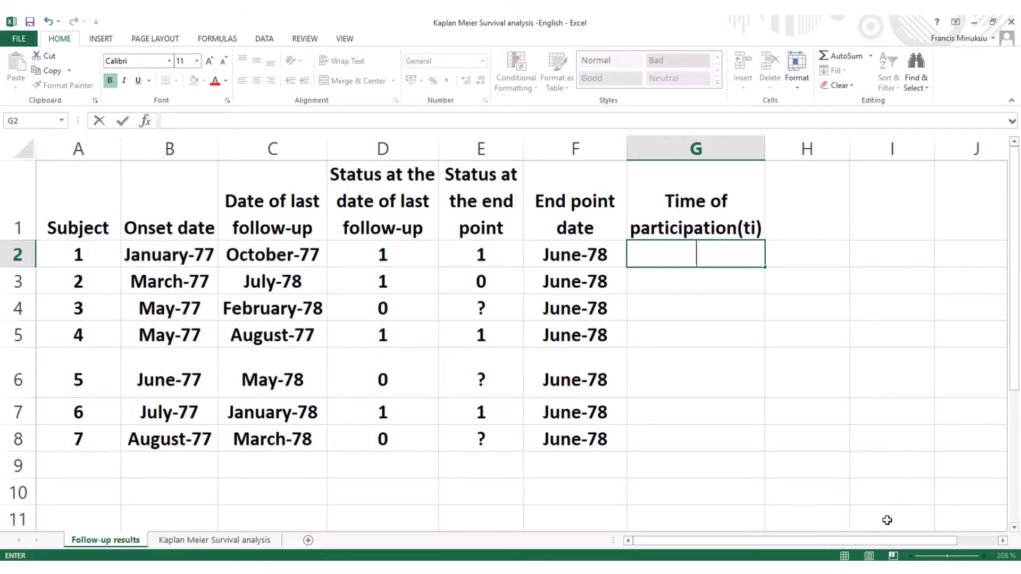
left_click(693, 279)
left_click(683, 250)
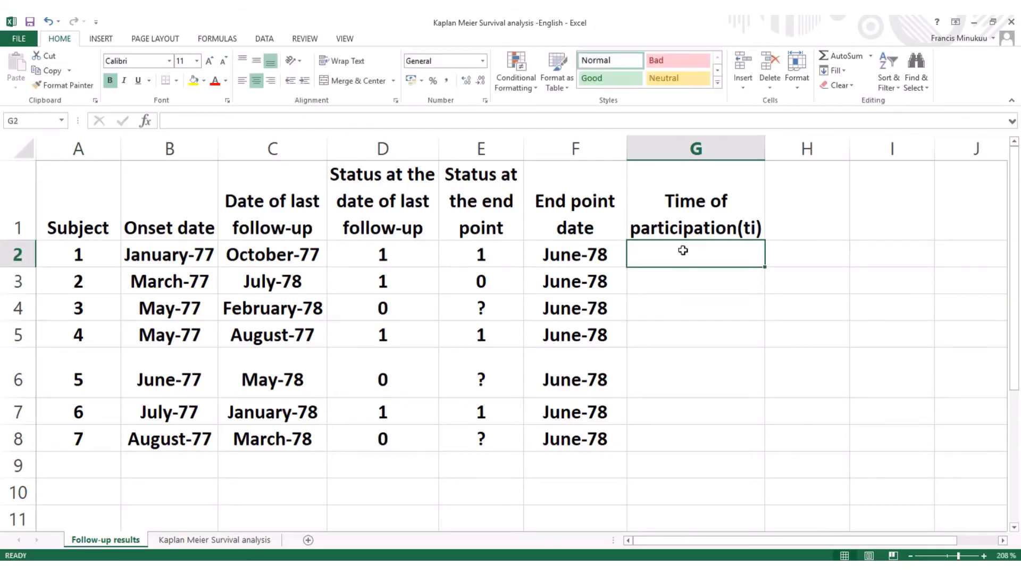
type("=")
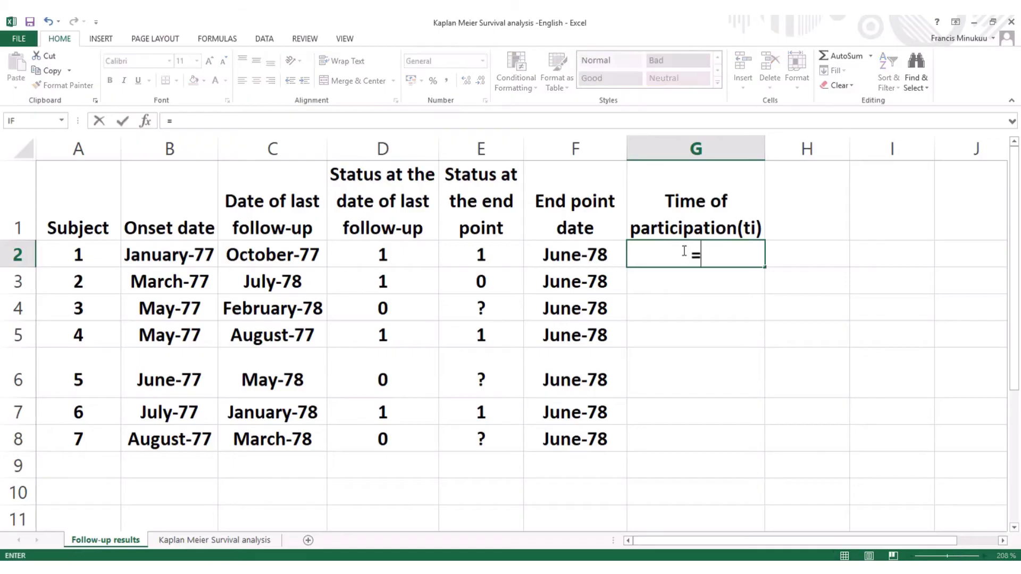
key("BackSpace")
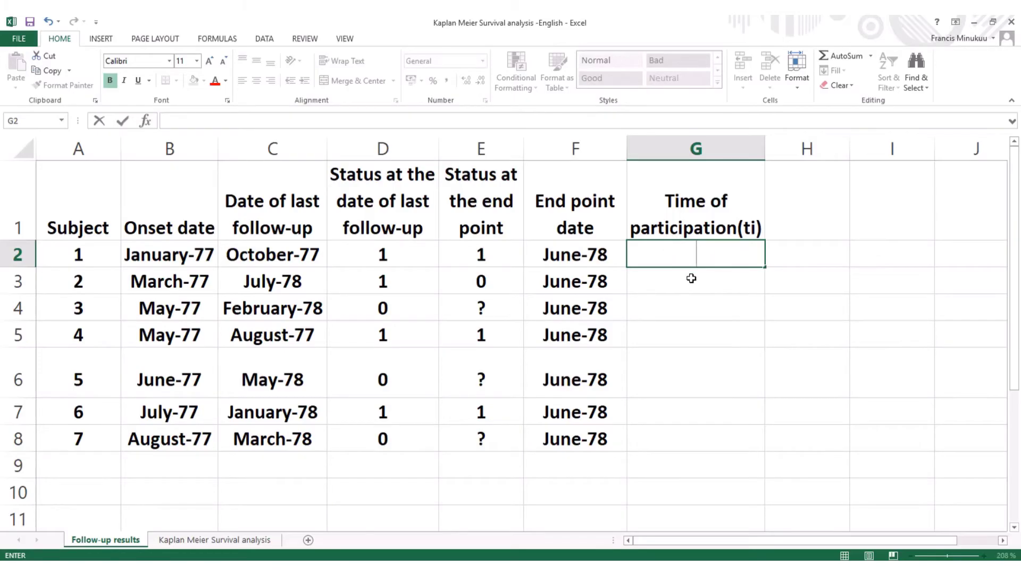
Compute subject 1's time of participation in months in G2 with the formula =((C2-B2)/365,5)*12.
left_click(691, 279)
left_click(697, 249)
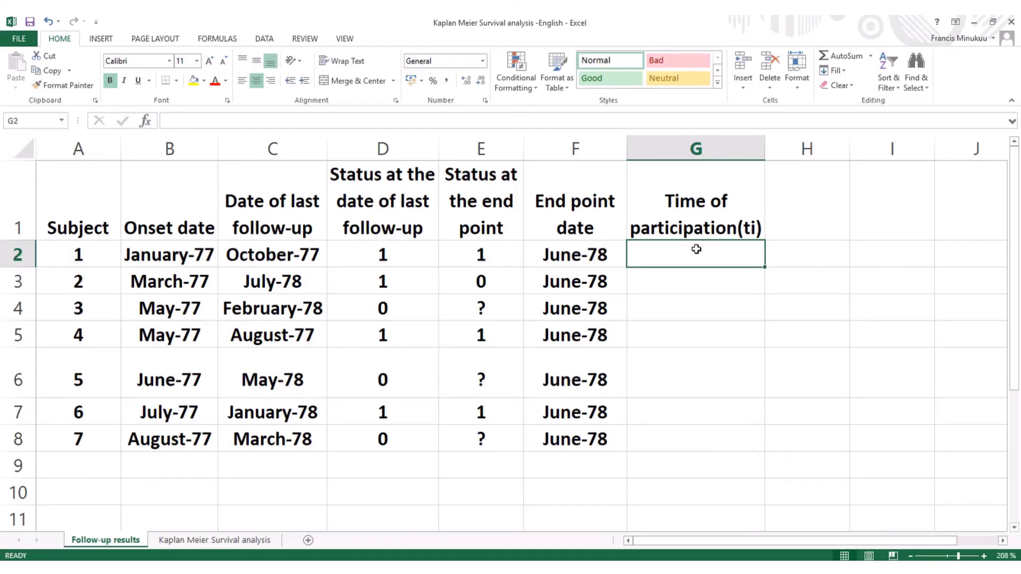
type("=")
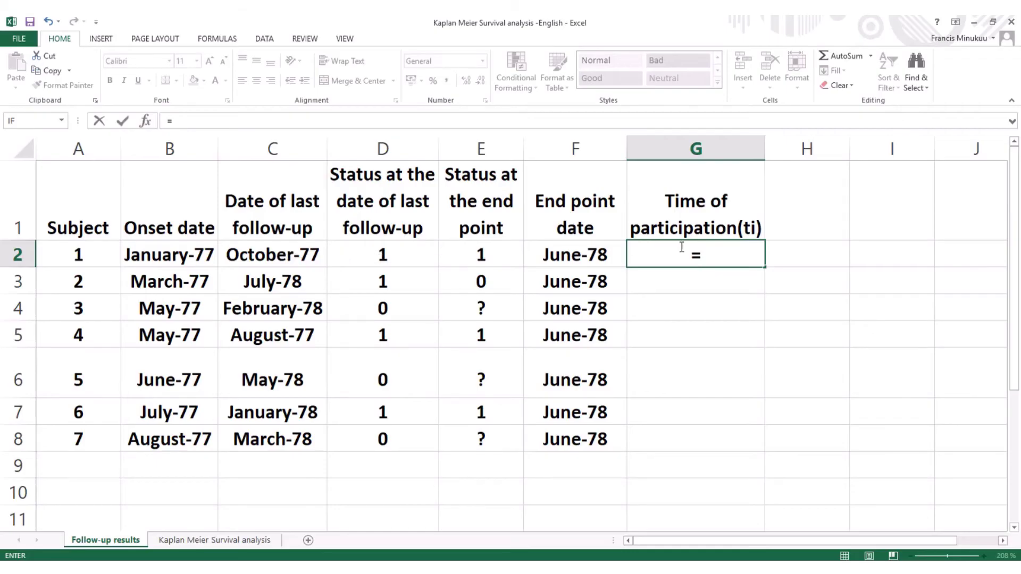
type("((")
left_click(280, 256)
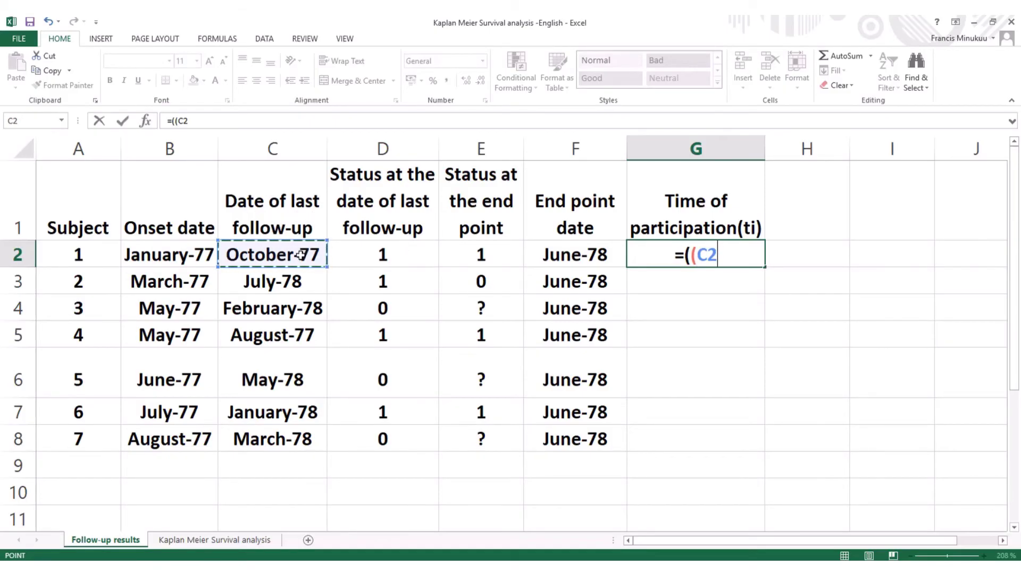
type("-")
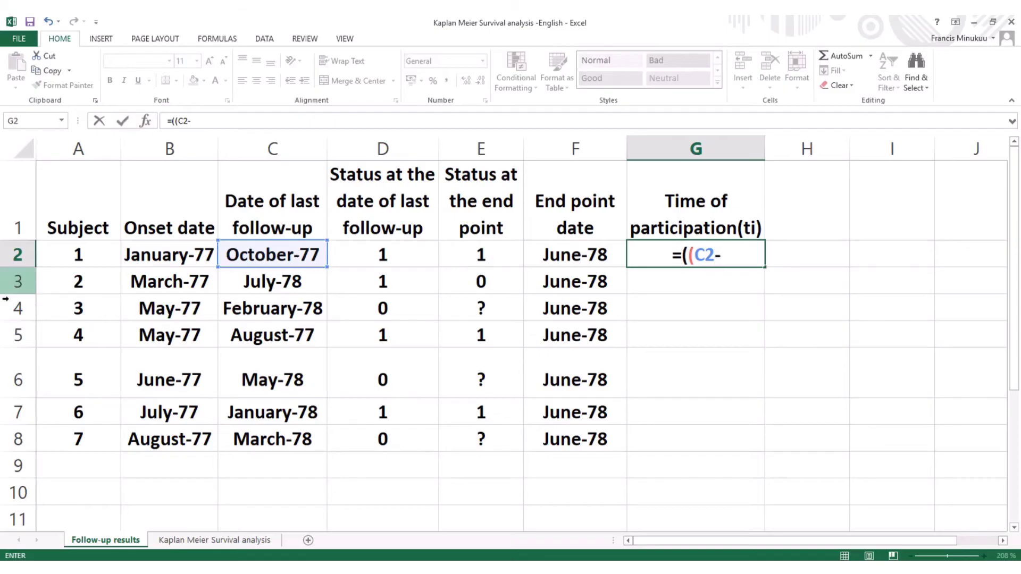
left_click(158, 255)
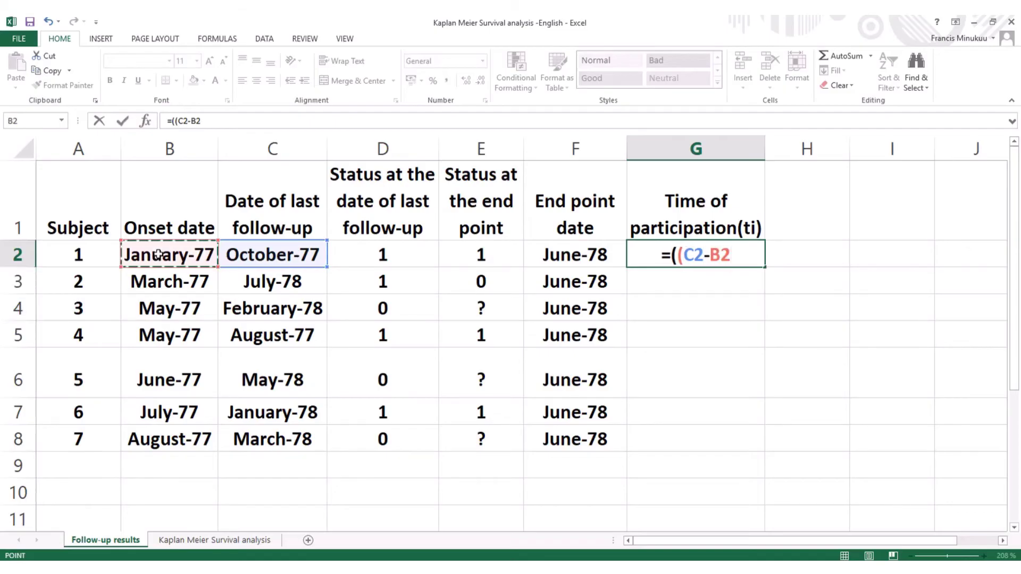
type(")")
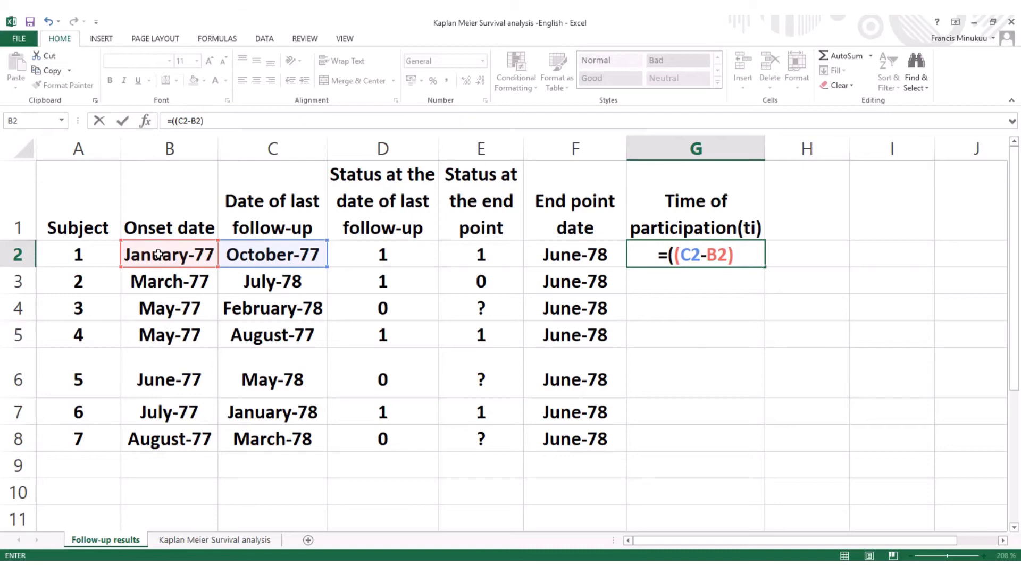
type("/3")
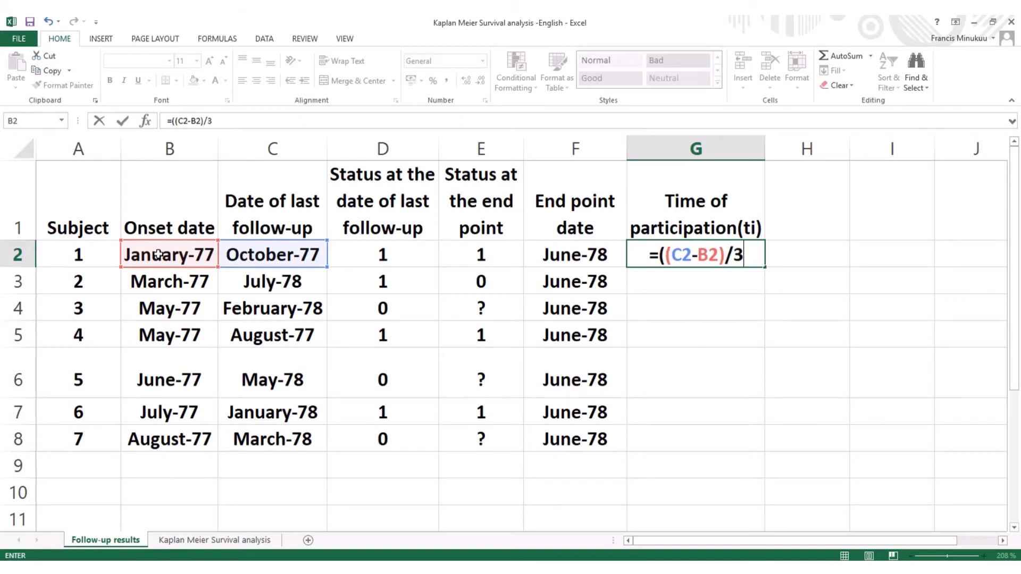
type("65,")
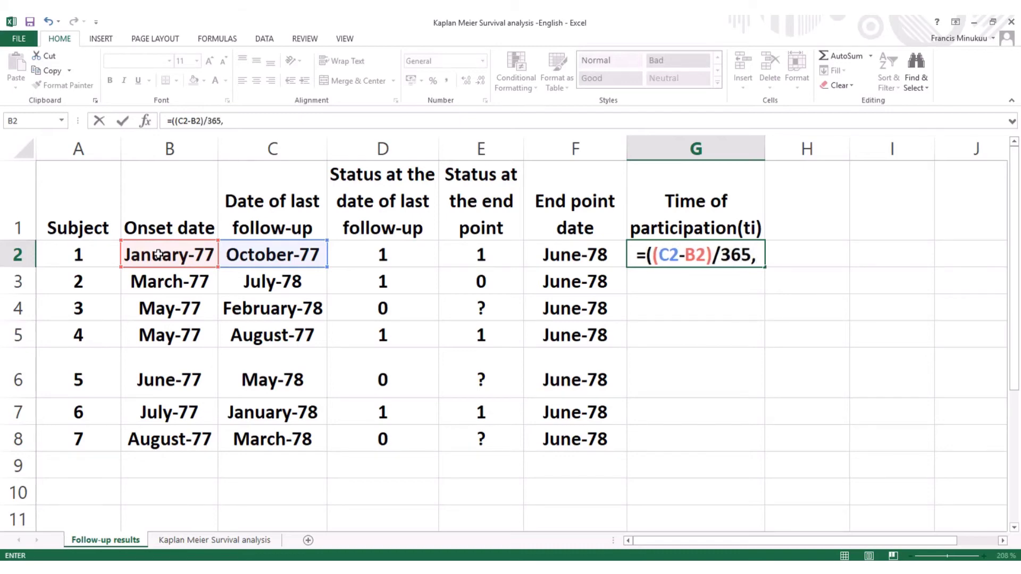
type("5")
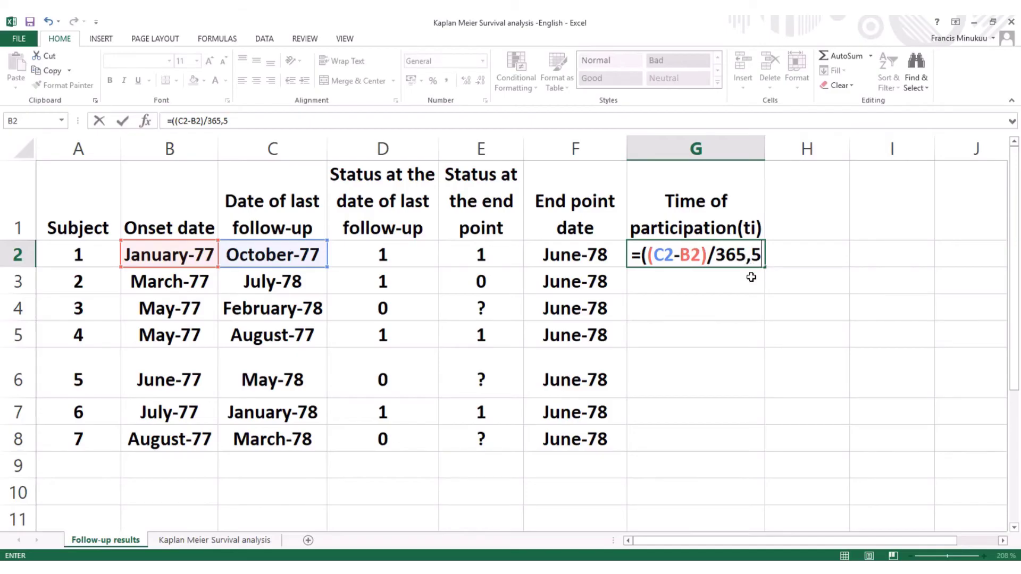
type(")")
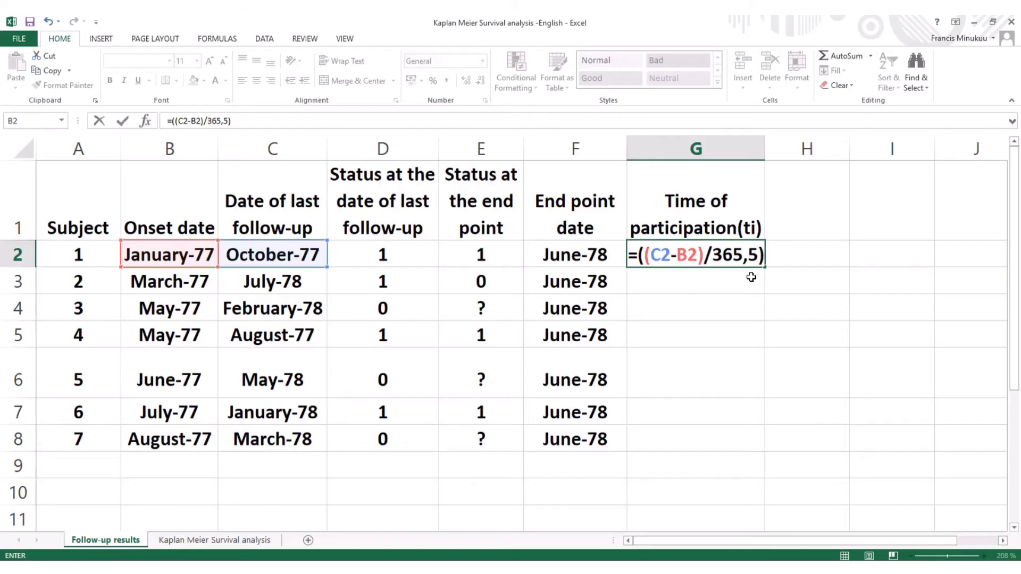
type("*")
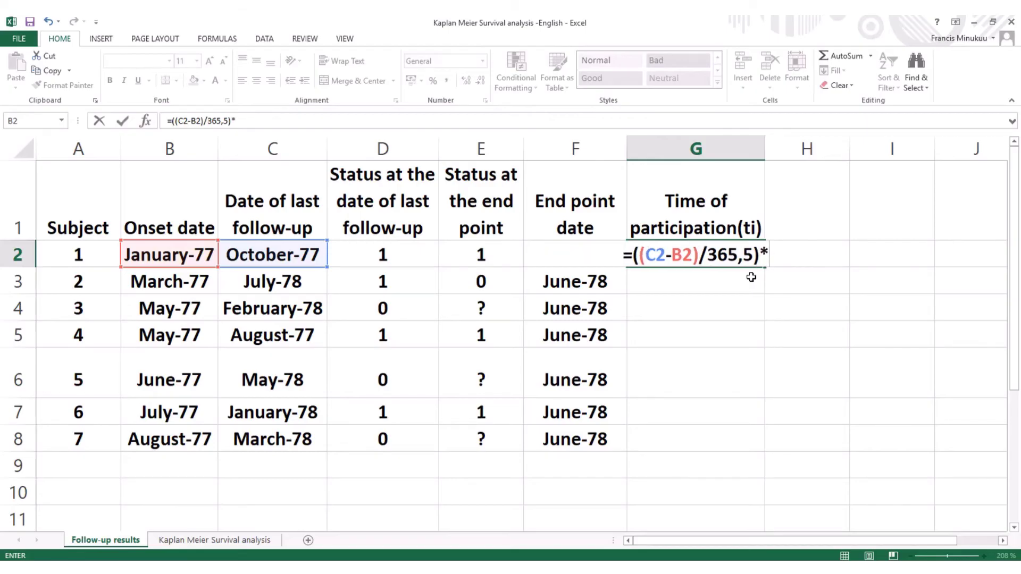
type("12")
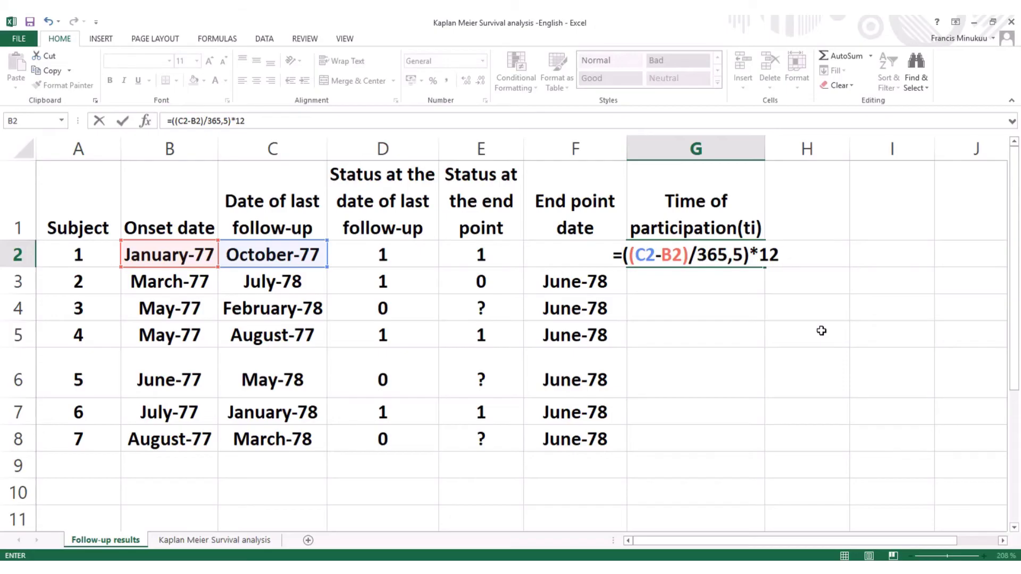
key("Return")
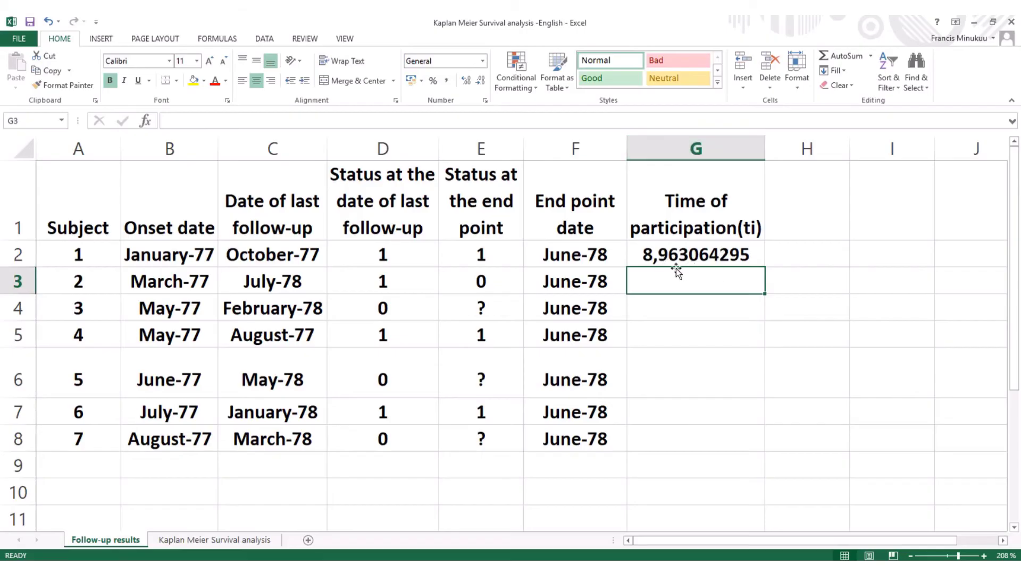
Format the whole Time of participation(ti) column as Number with 0 decimal places.
left_click(722, 141)
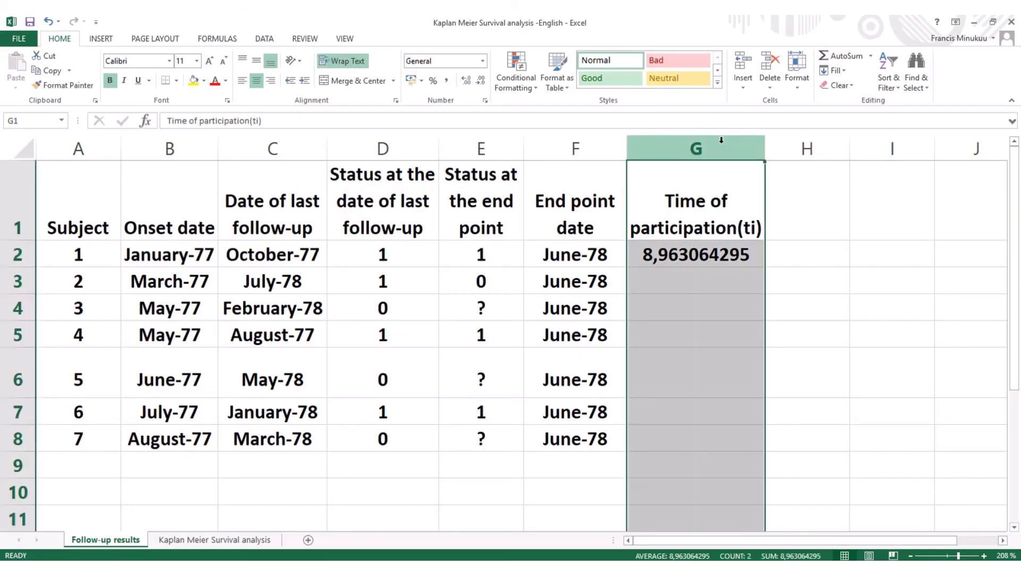
right_click(721, 143)
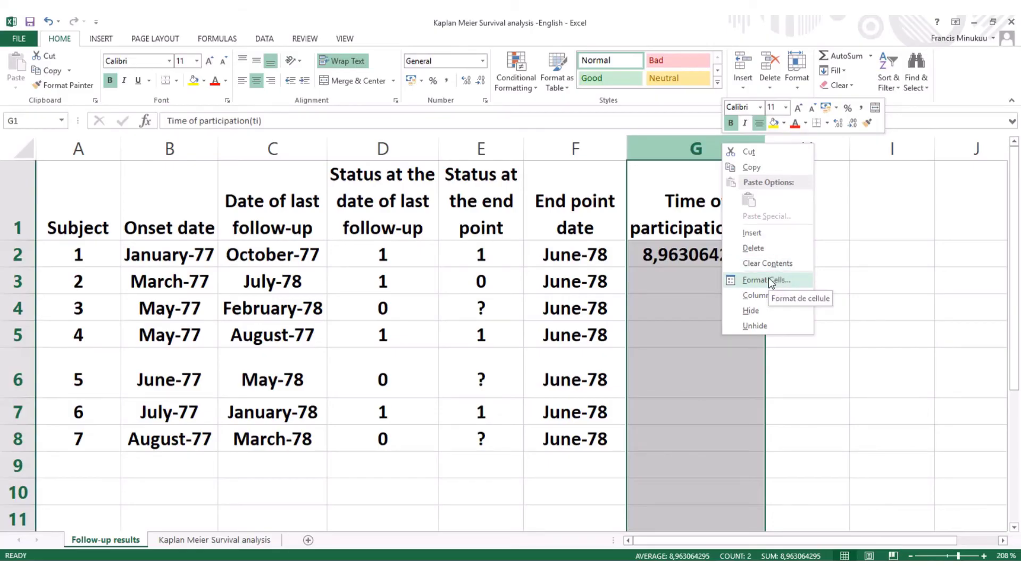
left_click(768, 278)
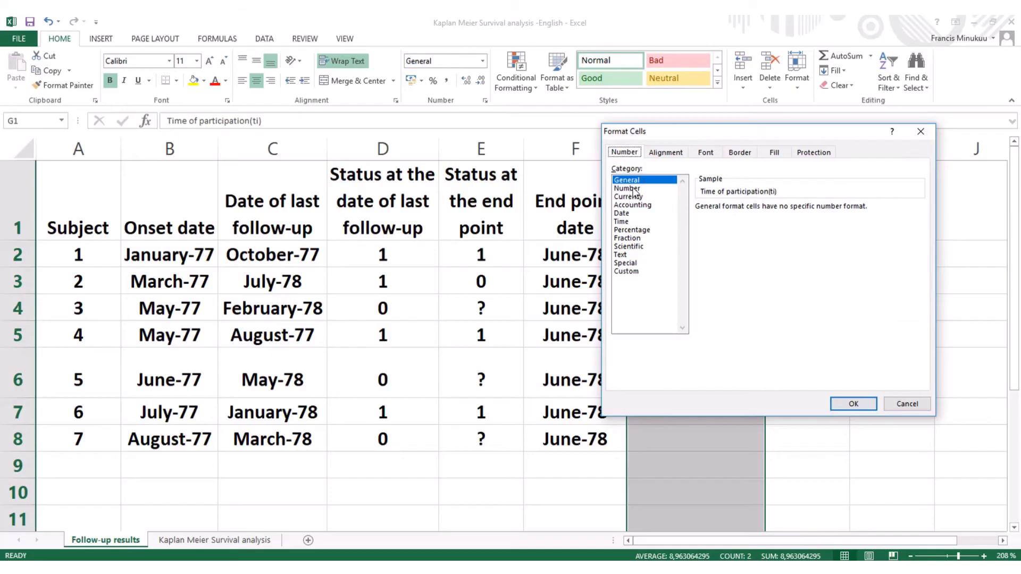
left_click(632, 189)
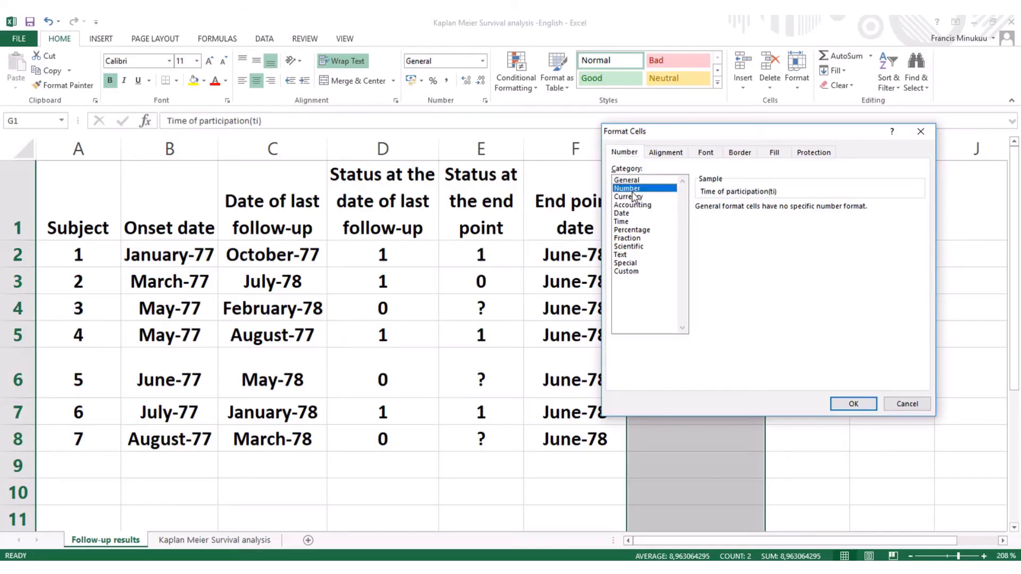
left_click(781, 210)
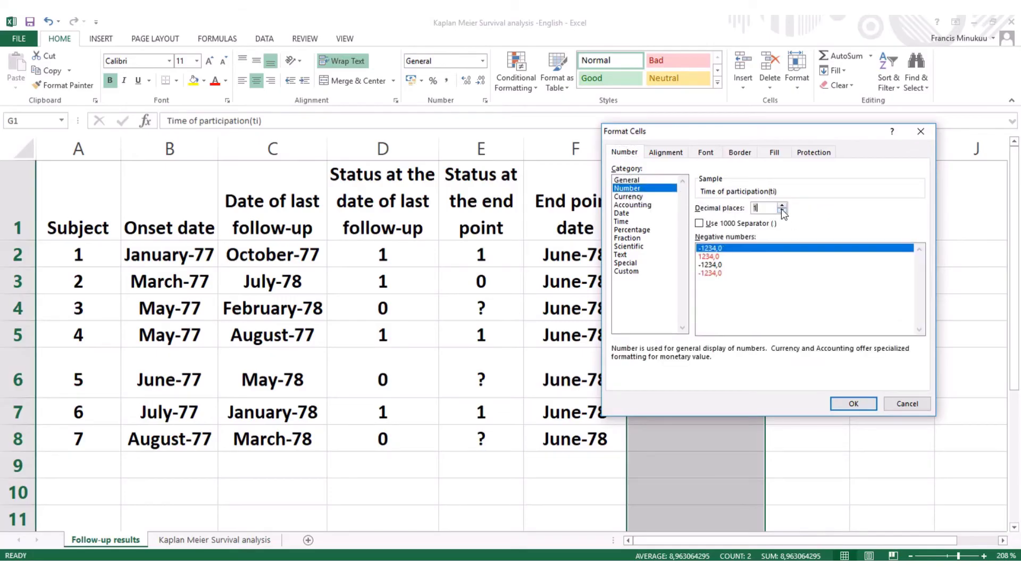
left_click(782, 211)
left_click(853, 404)
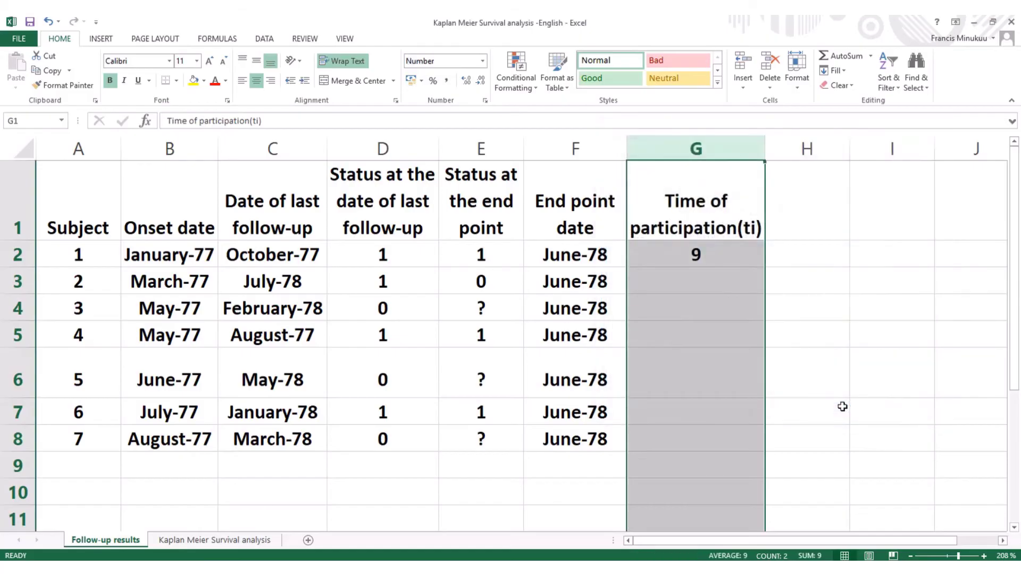
Compute subject 2's time of participation in G3 from the end point date with the formula =((F3-B3)/365,5)*12.
left_click(698, 279)
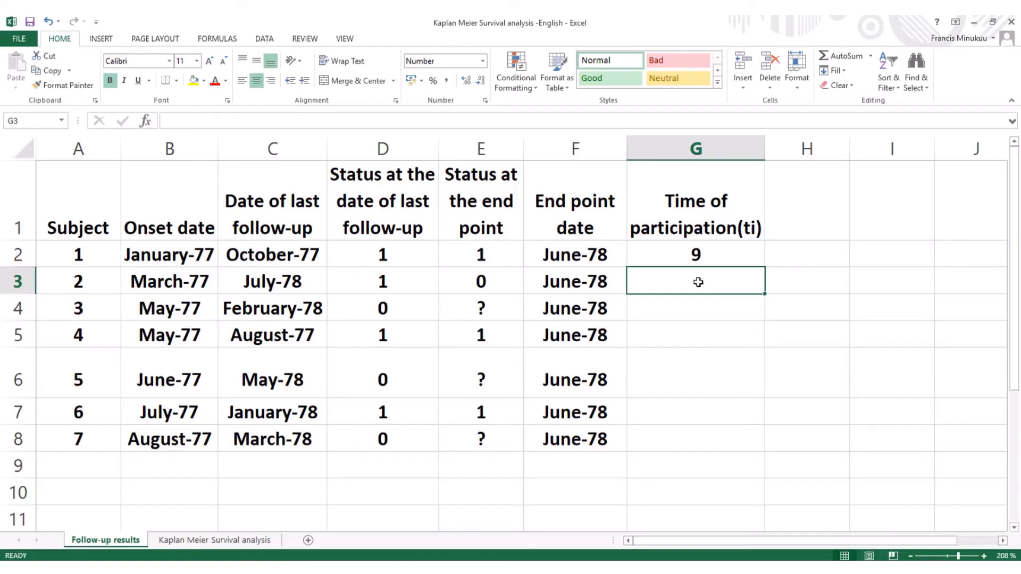
type("=")
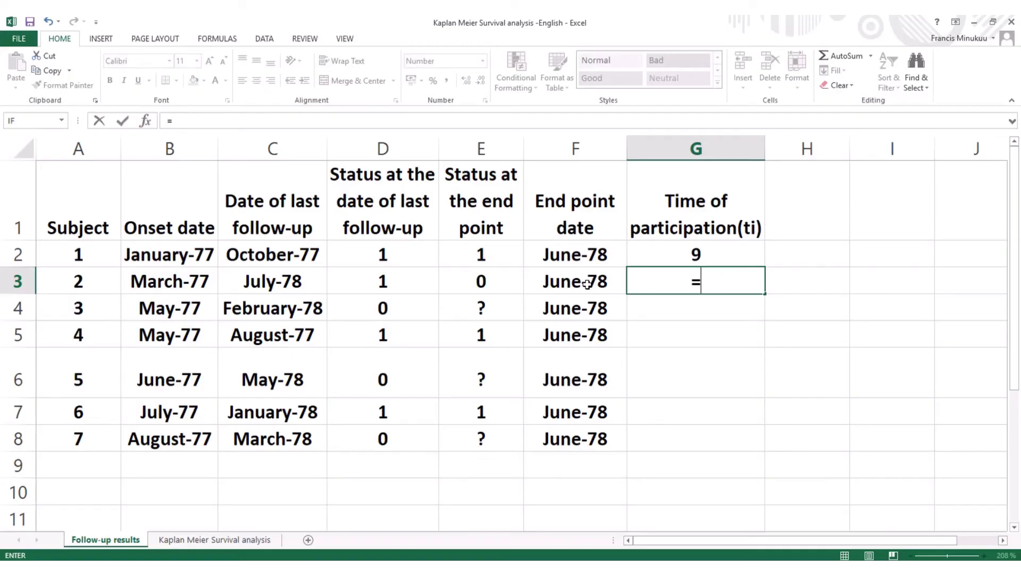
type("((")
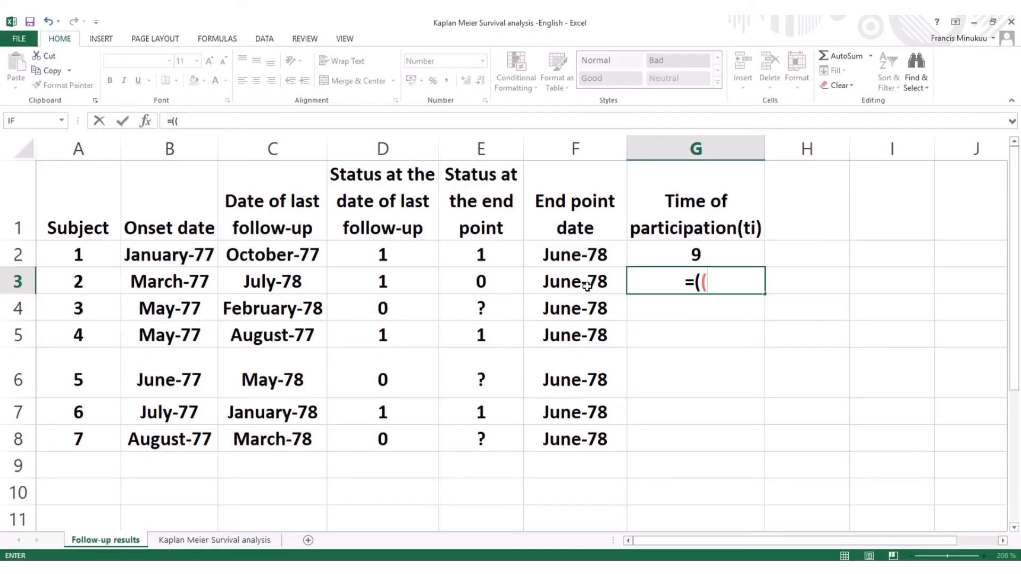
left_click(587, 285)
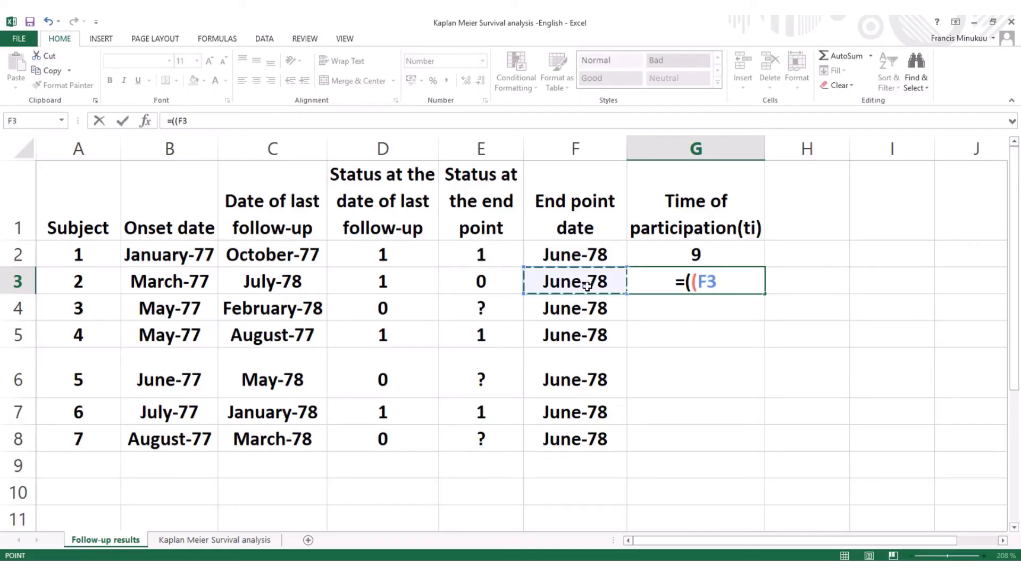
type("-")
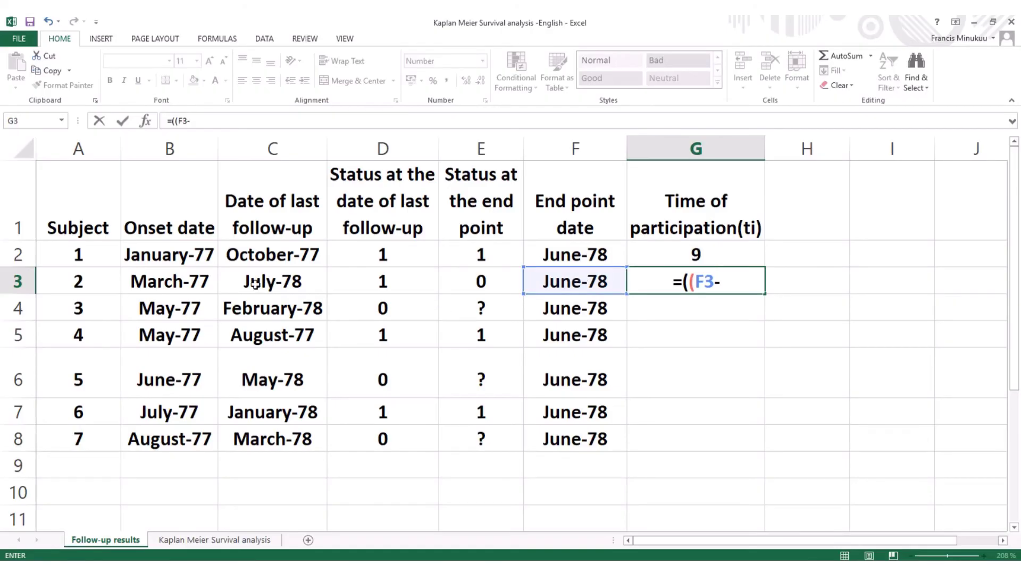
left_click(172, 285)
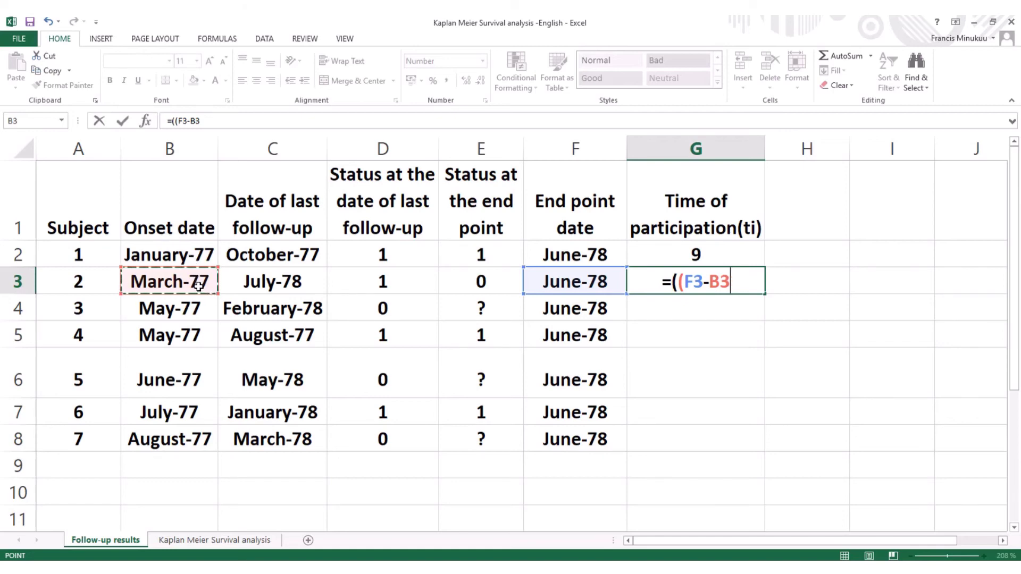
type(")/")
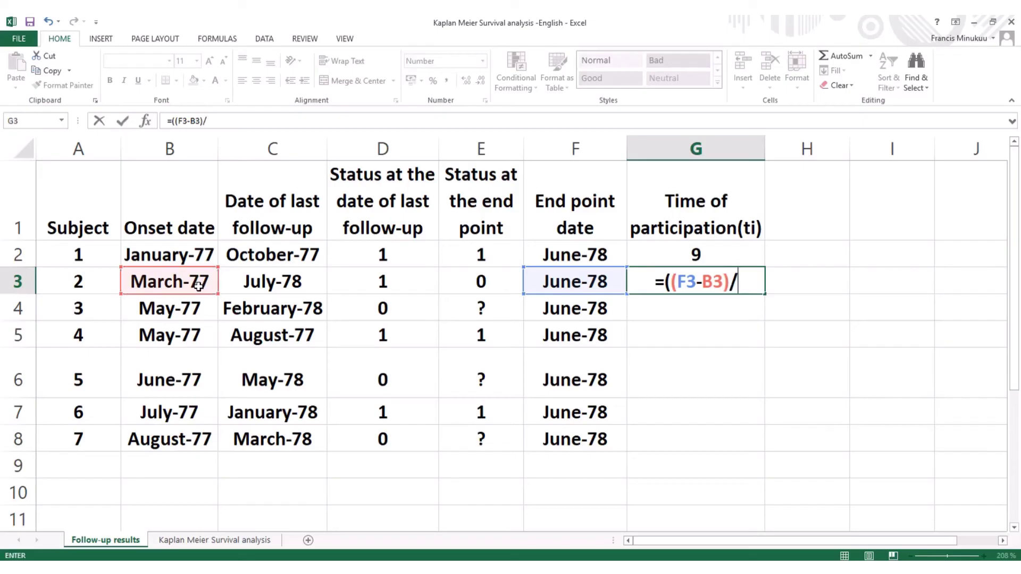
type("365,5")
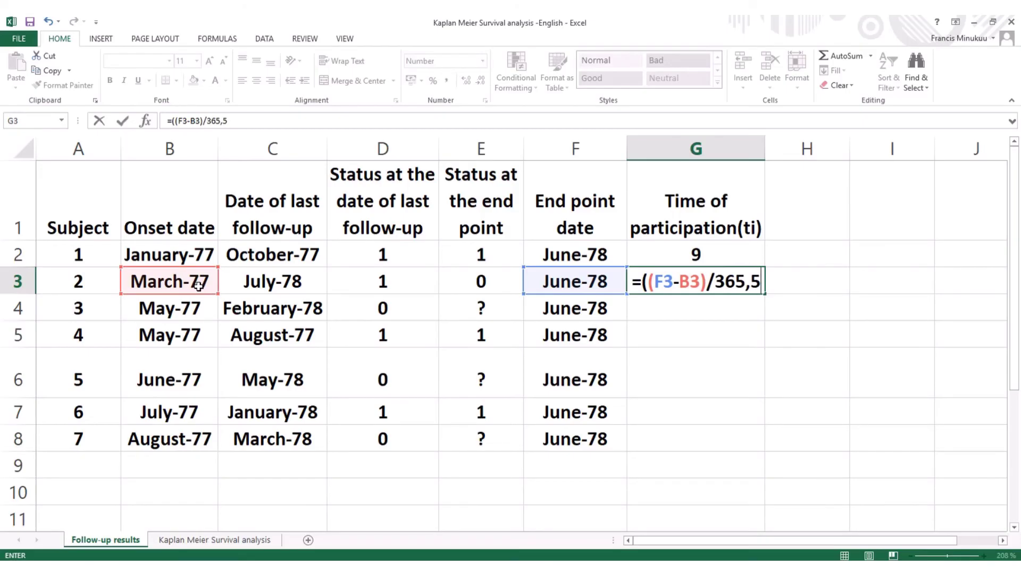
type(")")
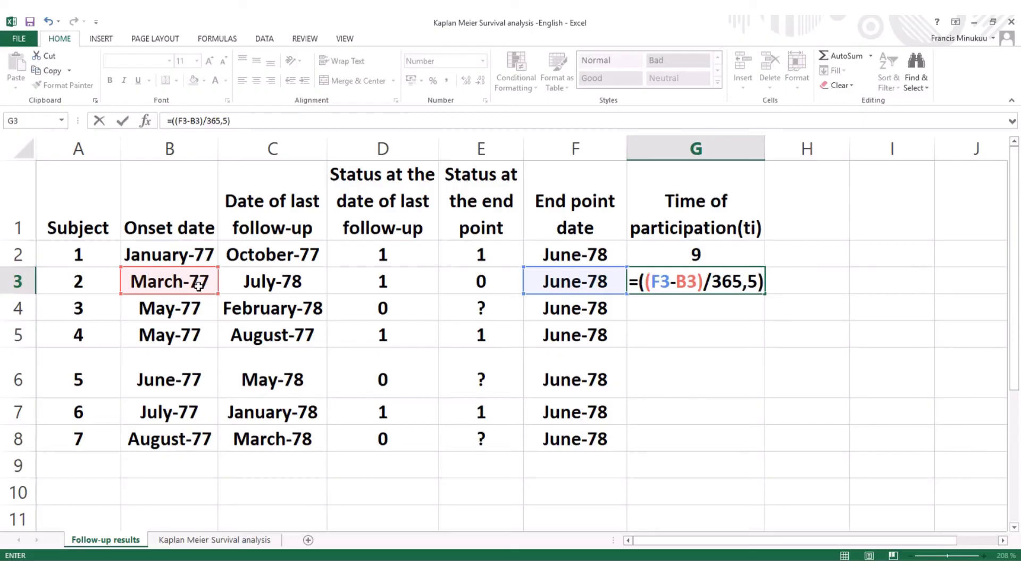
type("*")
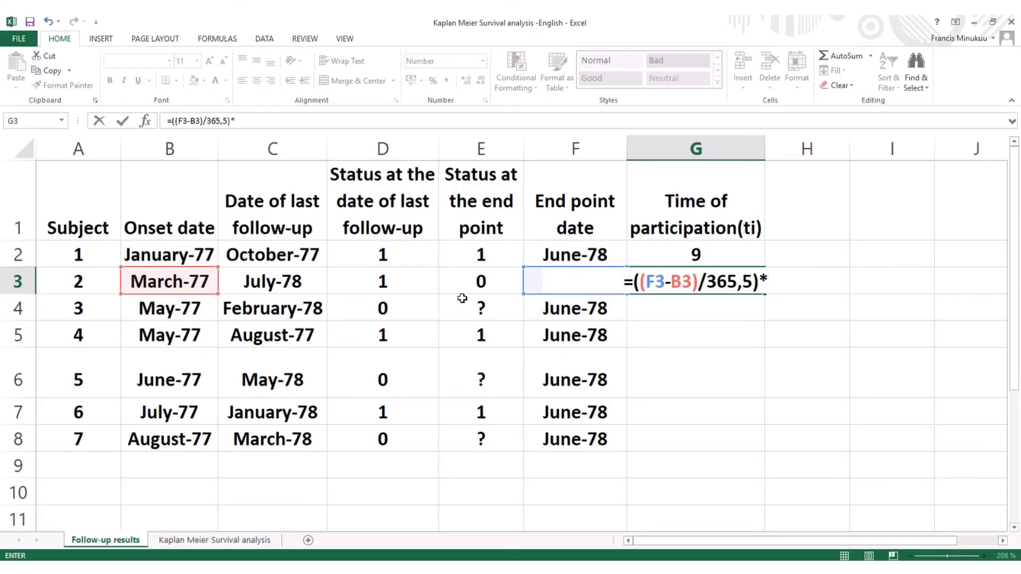
type("12")
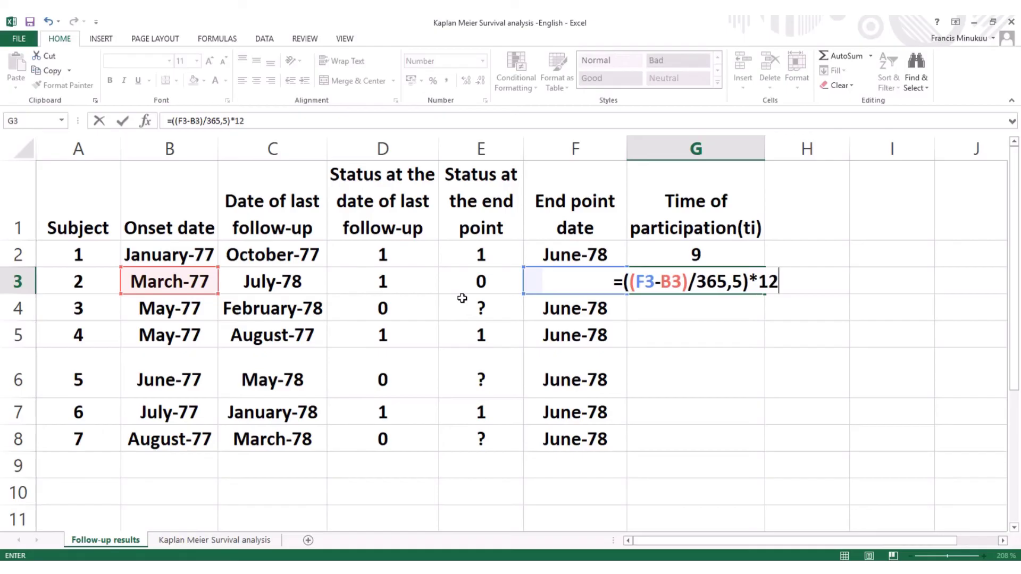
key("Return")
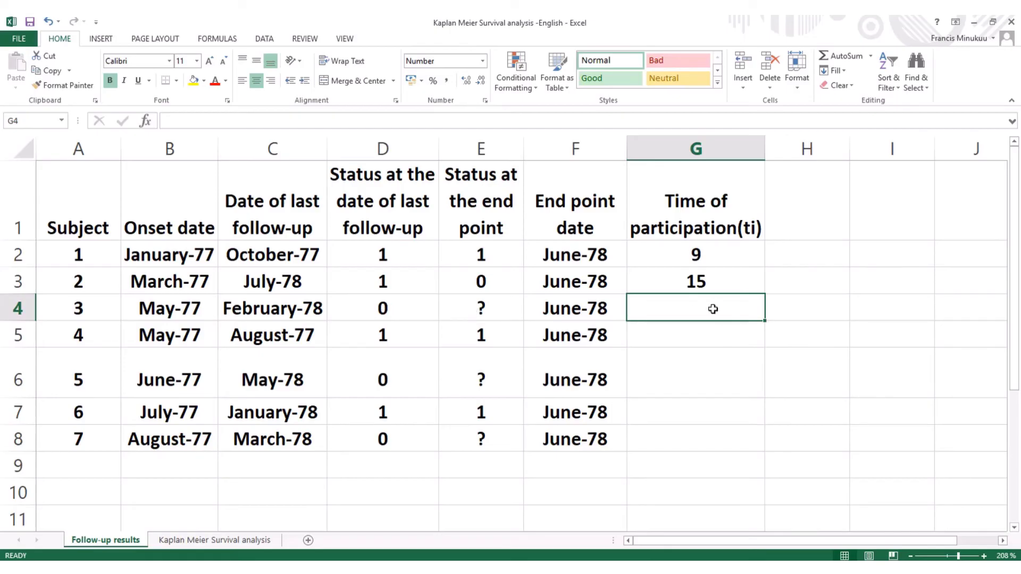
Compute subject 3's time of participation in months in G4 with the formula =((C4-B4)/365,25)*12.
type("=")
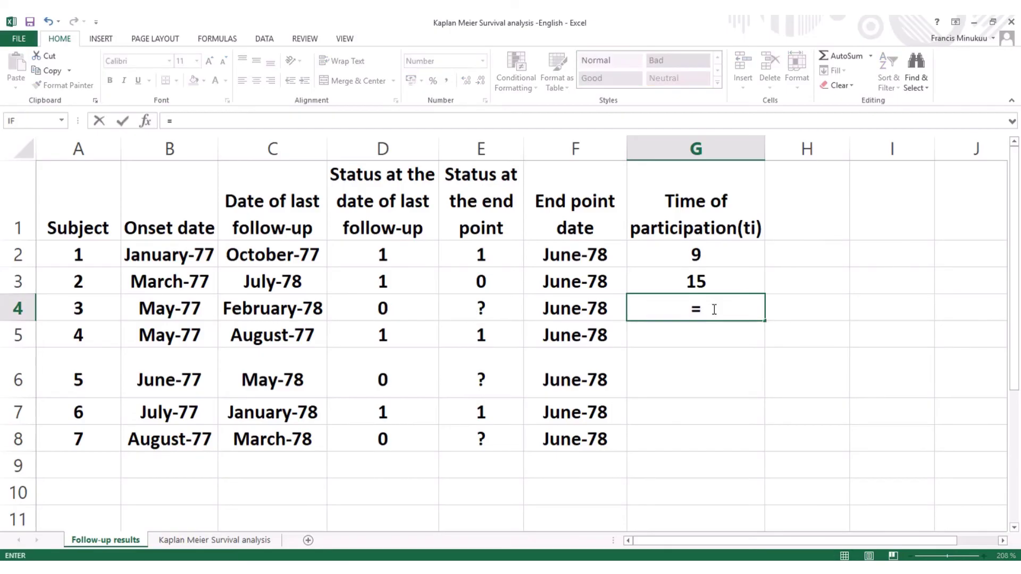
type("((")
left_click(292, 314)
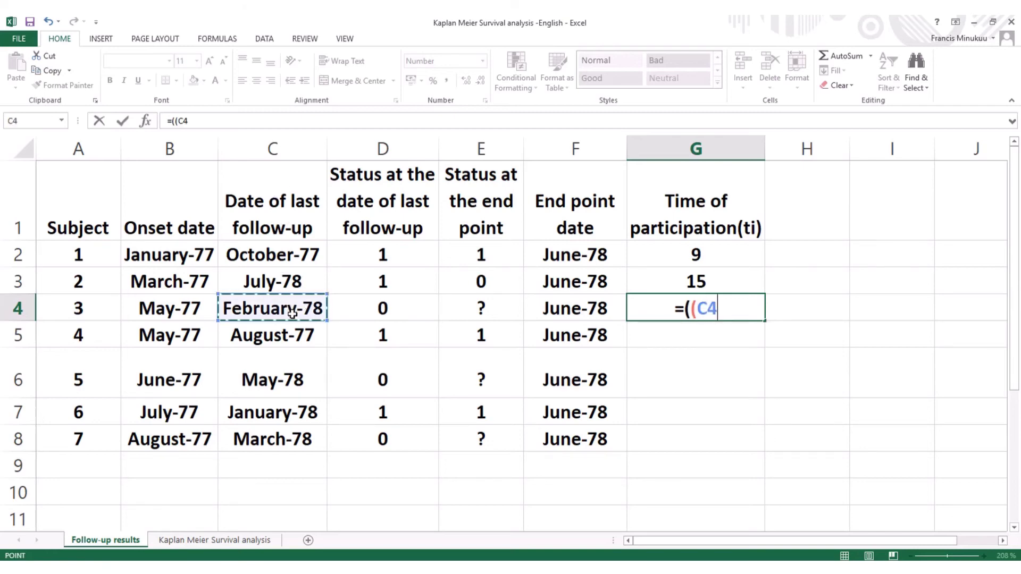
type("*")
key("BackSpace")
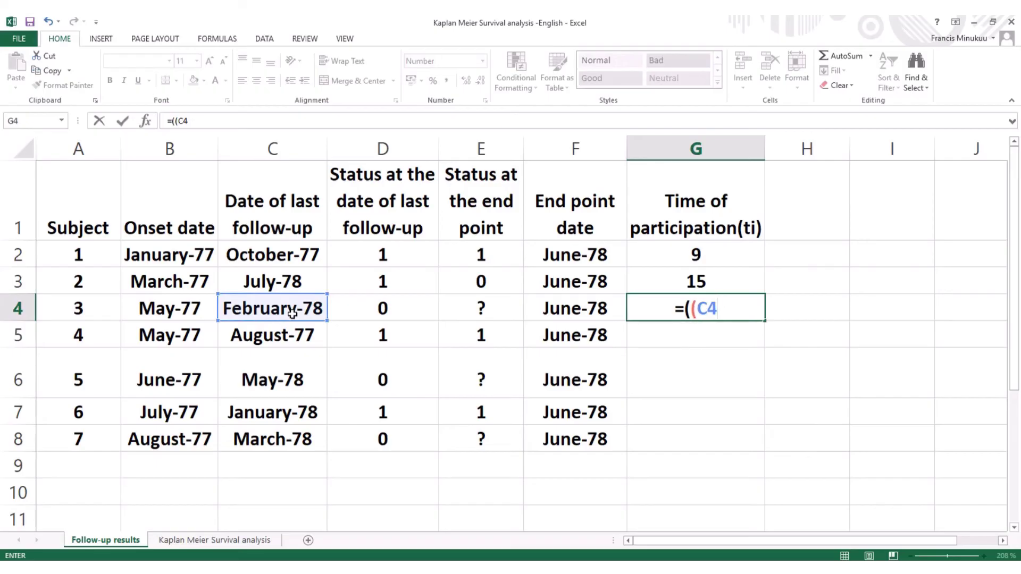
type("-")
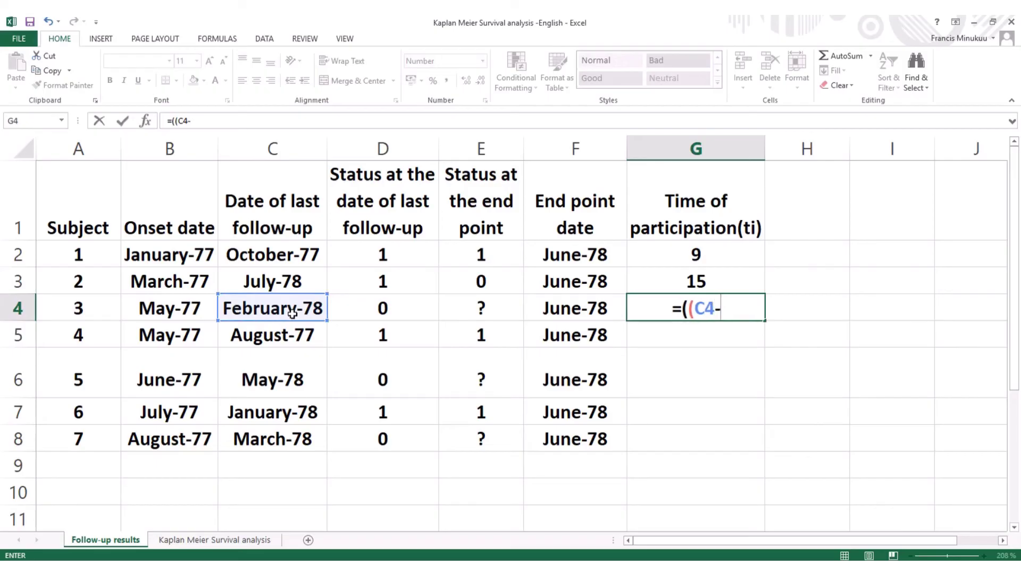
left_click(170, 311)
type(")")
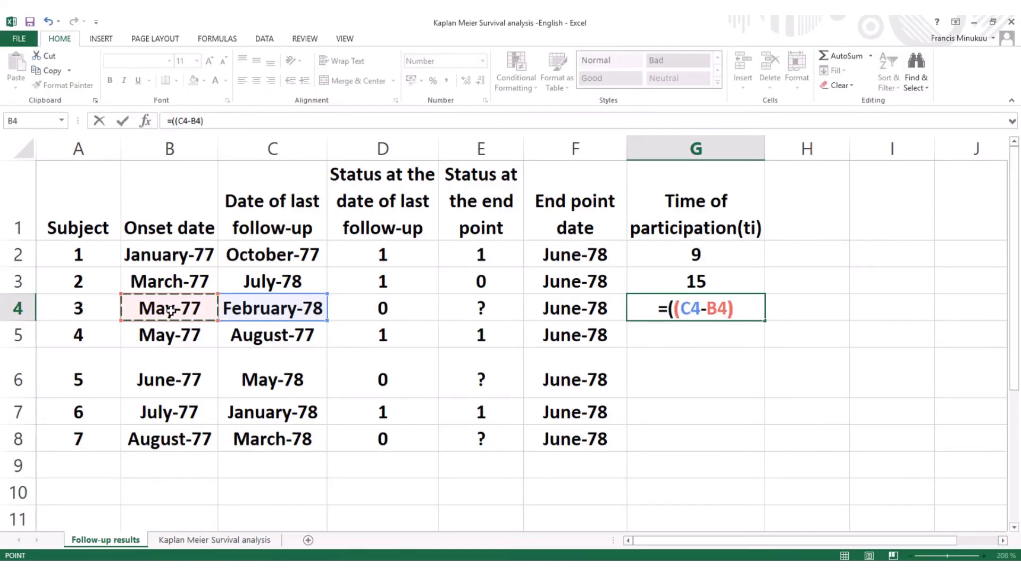
type("/365")
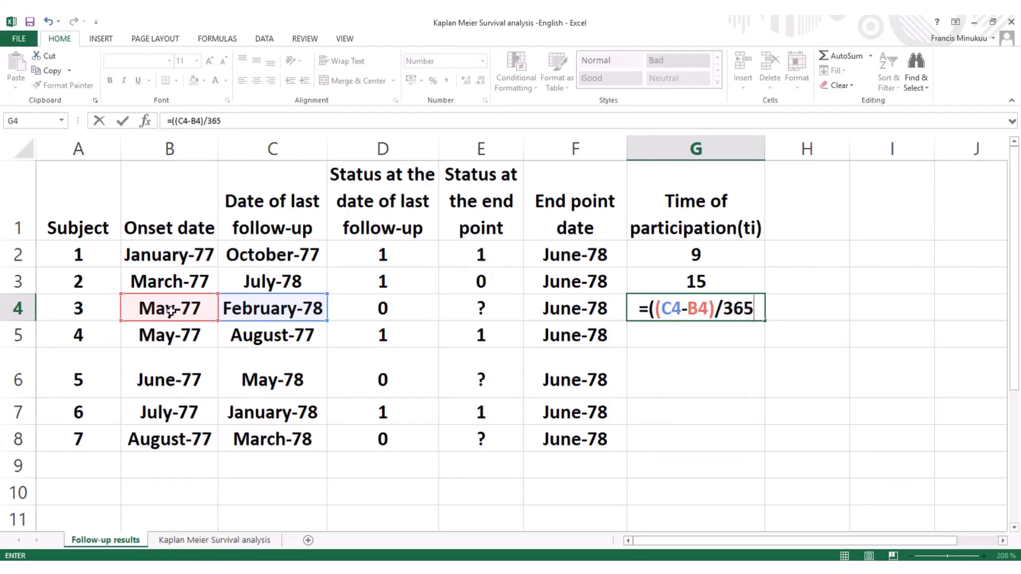
type(",5")
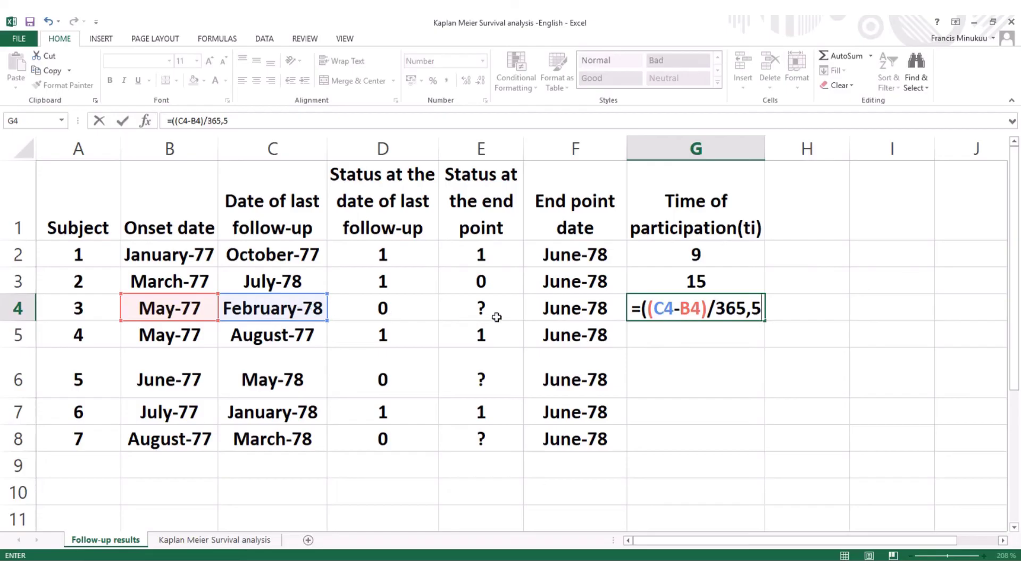
key("BackSpace")
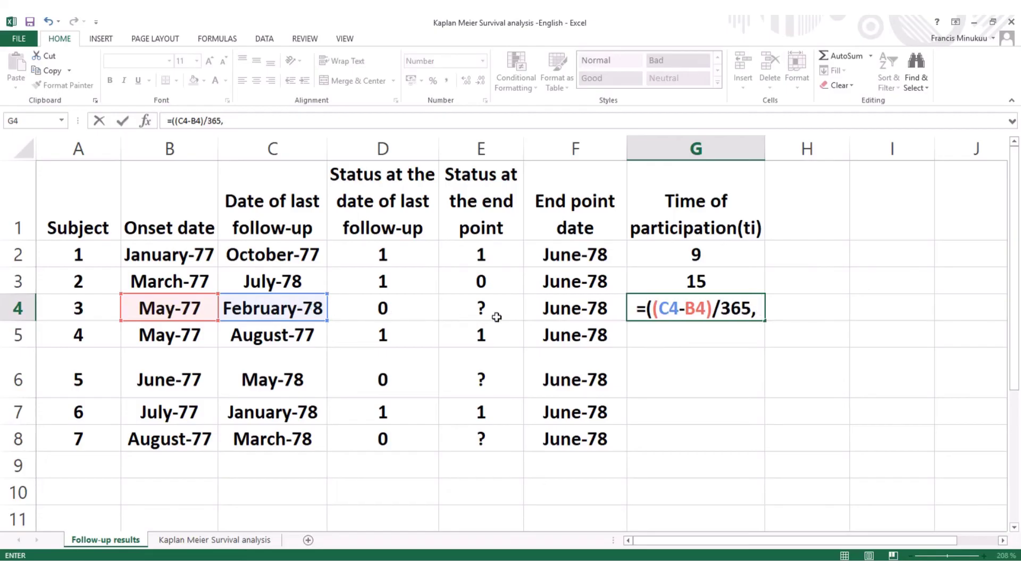
type("25")
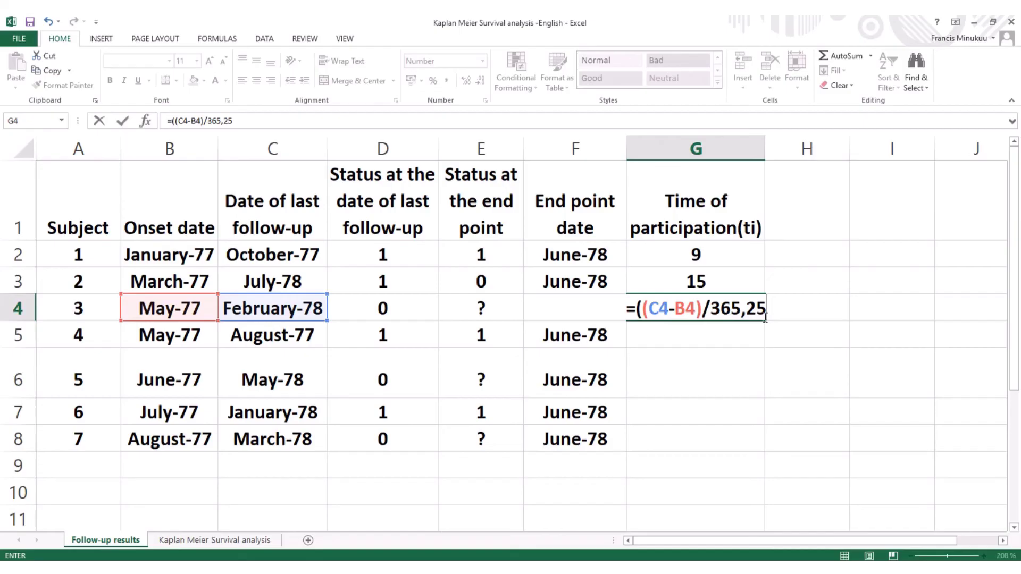
type(")")
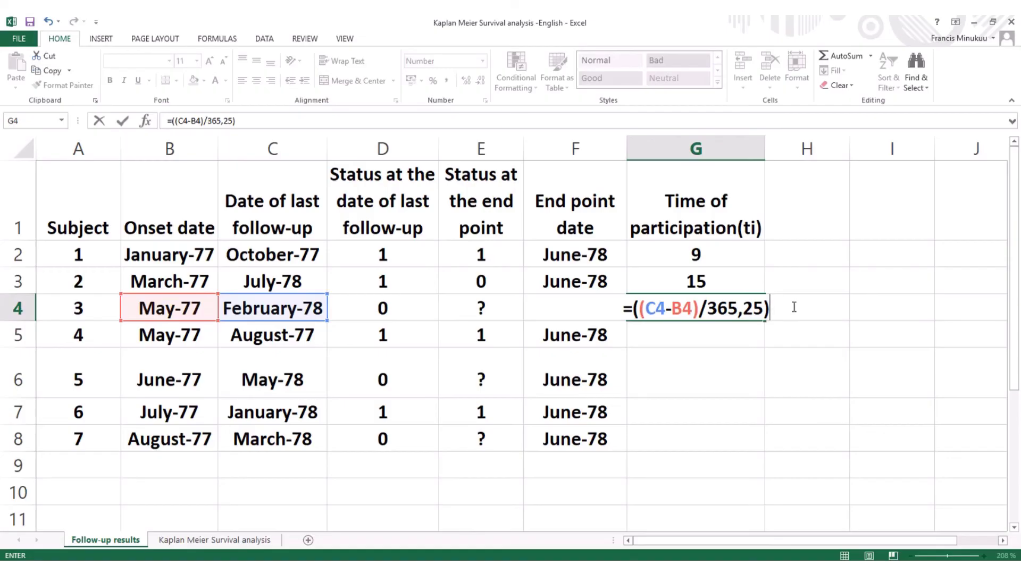
type("*")
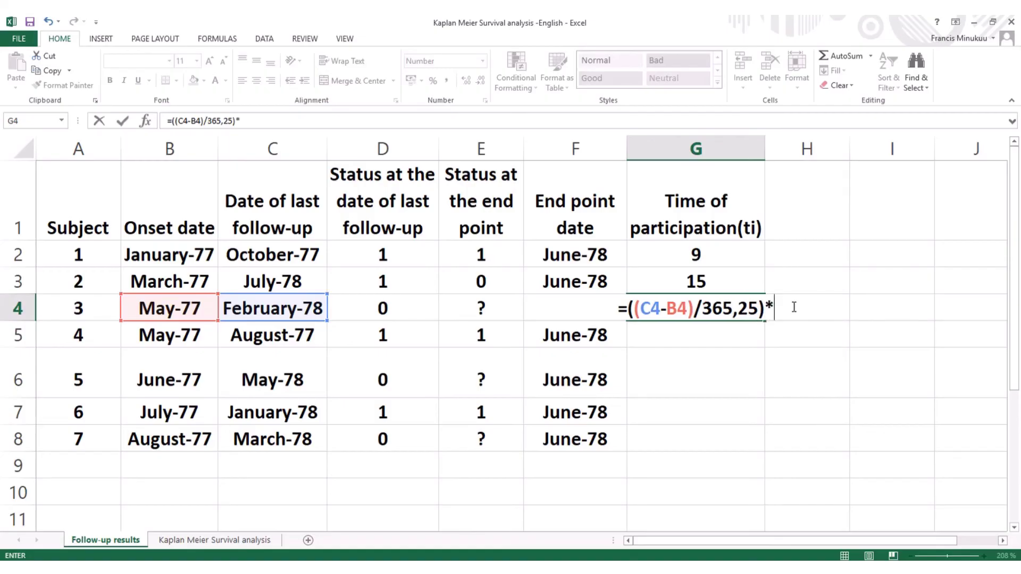
type("12")
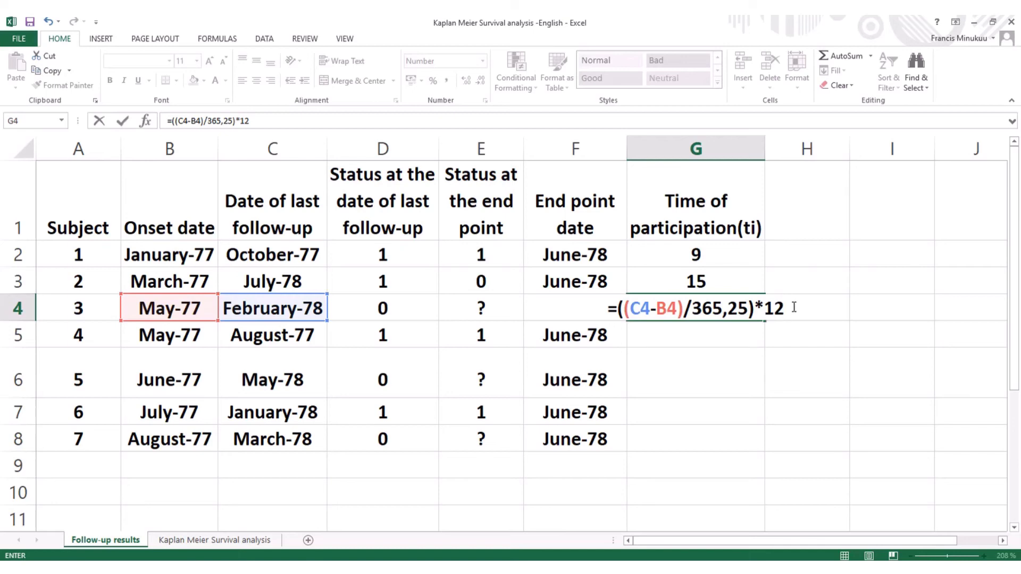
key("Return")
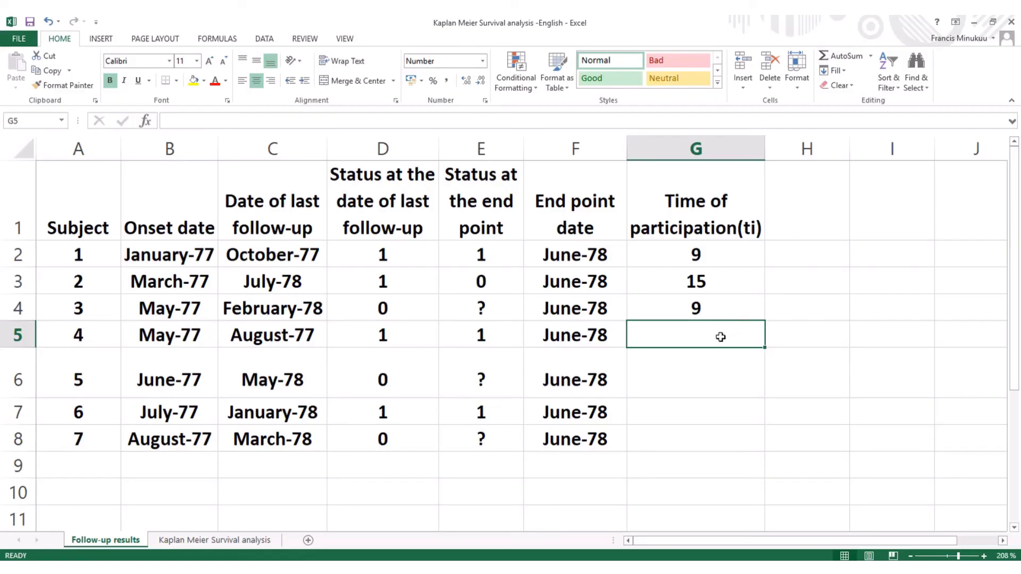
Compute subject 4's time of participation in G5 from the last follow-up date with the formula =((C5-B5)/365,25)*12.
type("=")
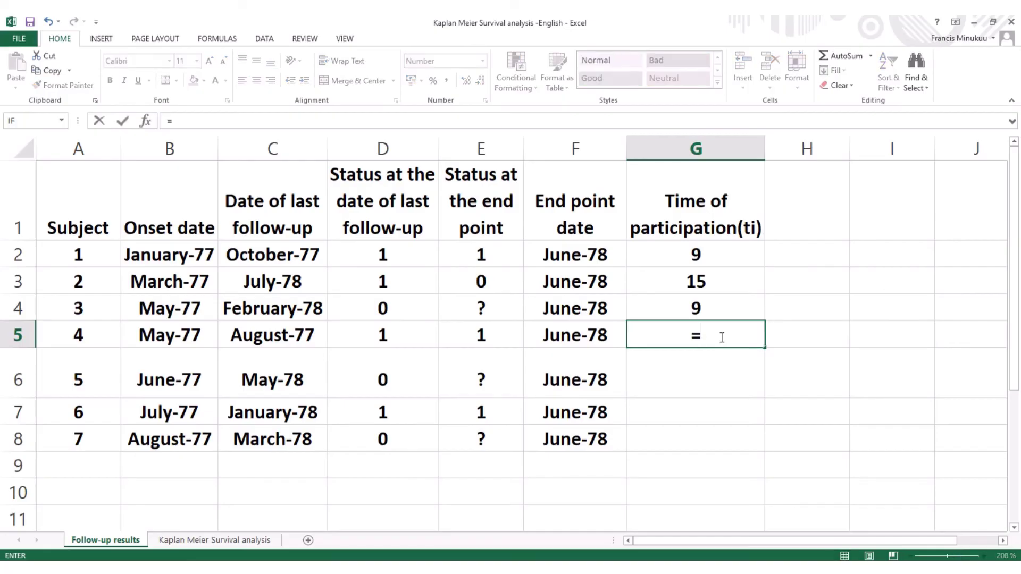
type("((")
left_click(259, 341)
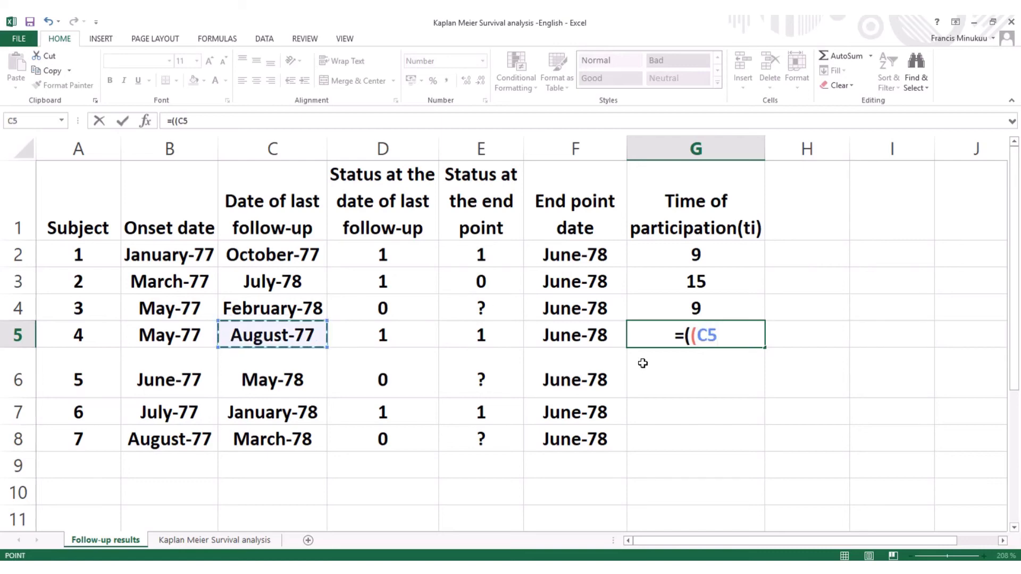
type("-")
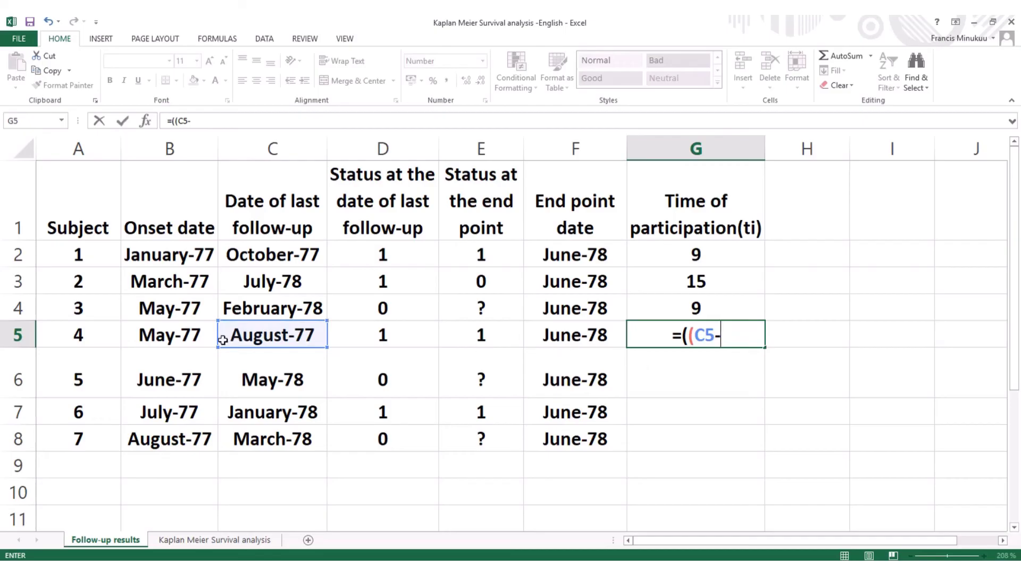
left_click(197, 341)
type(")")
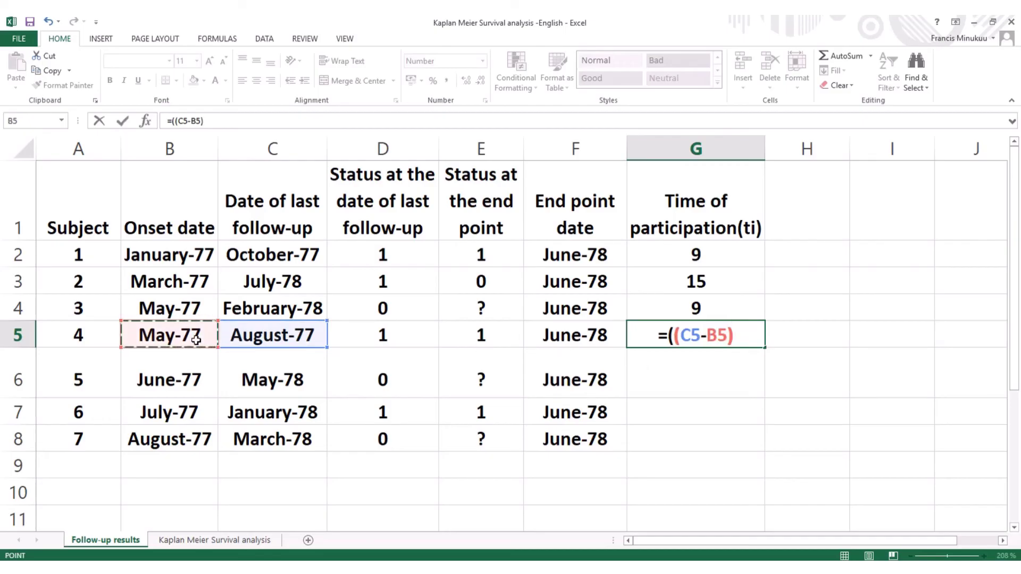
type("/")
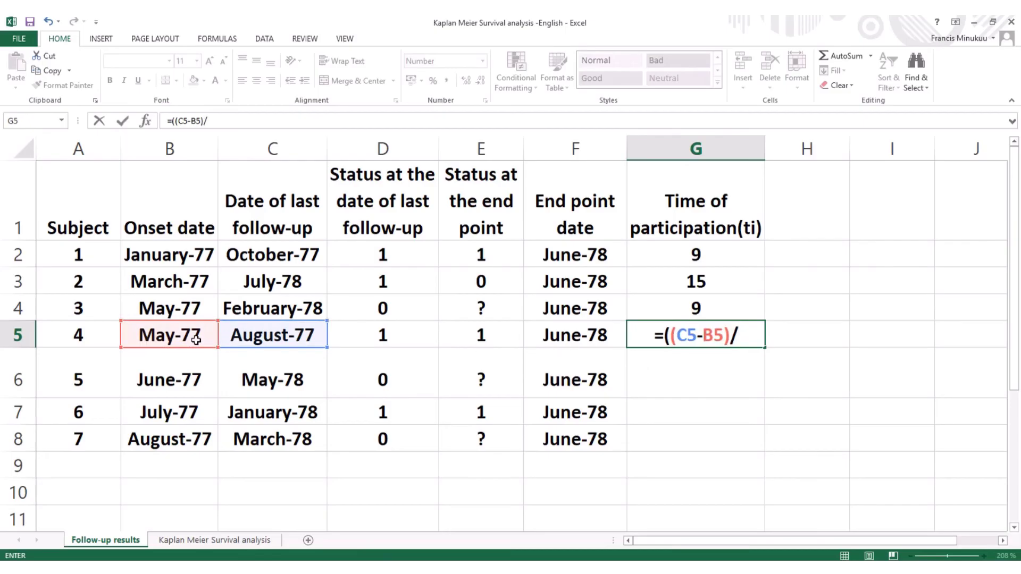
type("365,25")
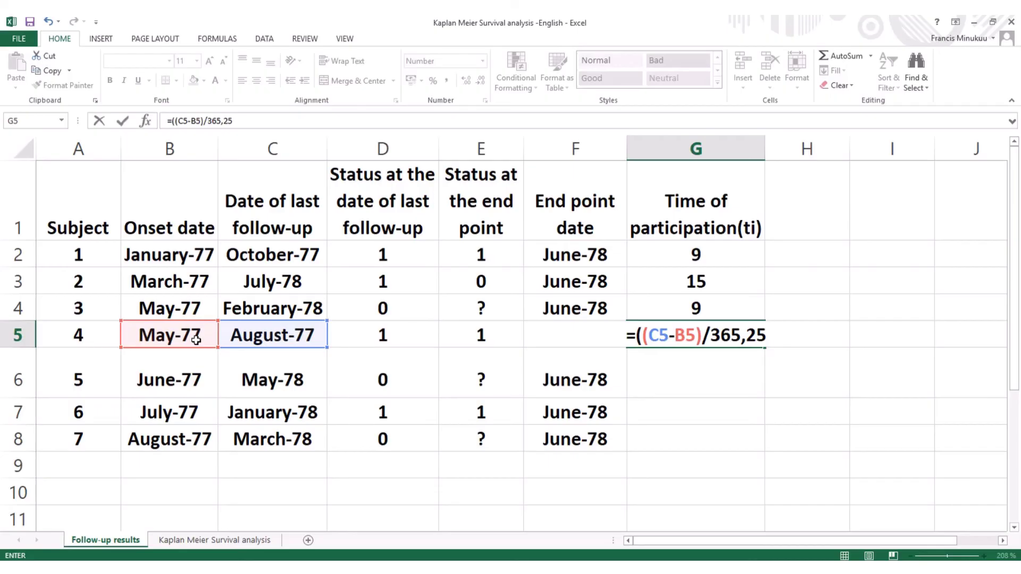
type(")")
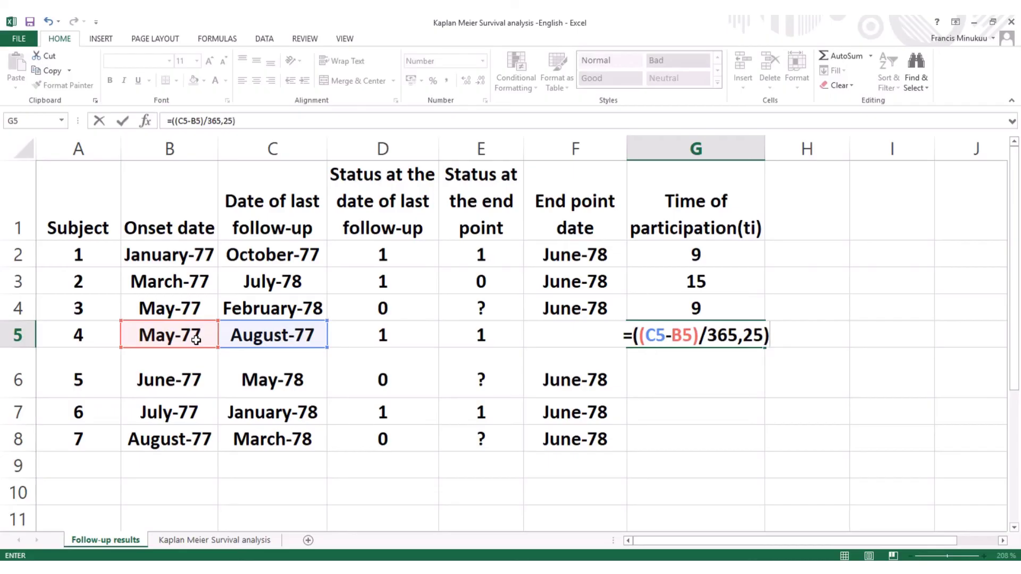
type("*12")
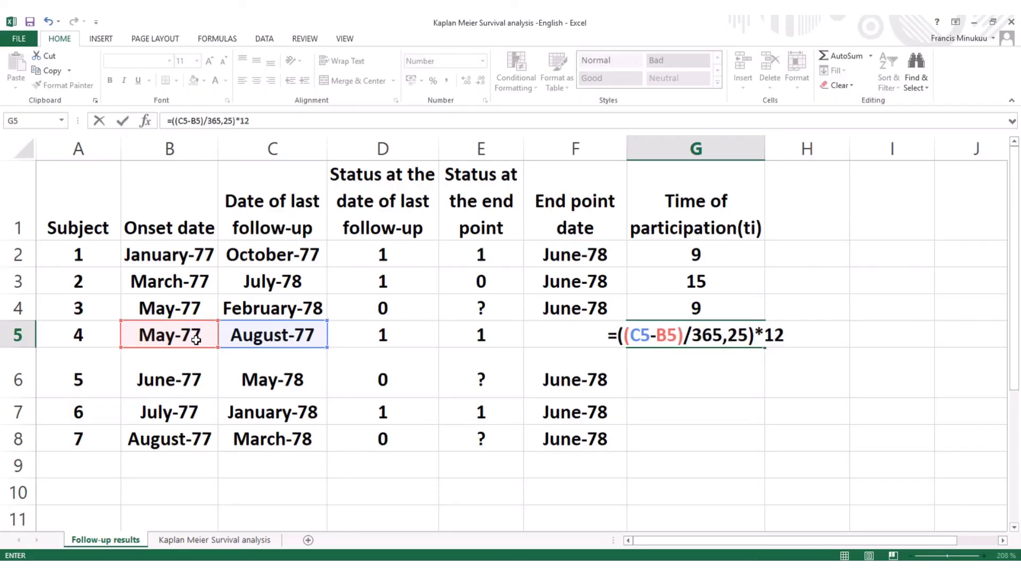
key("Return")
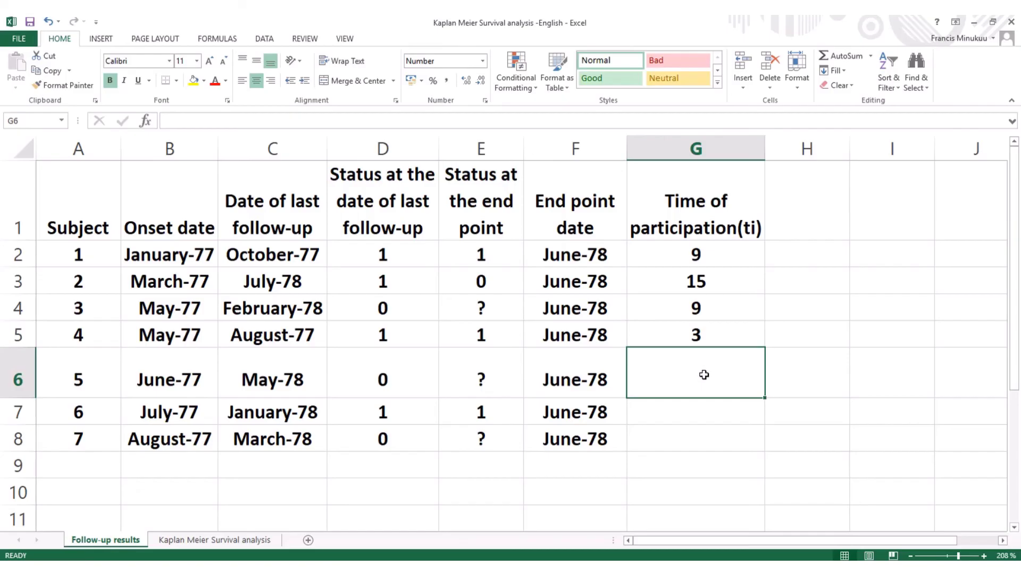
Compute subject 5's time of participation in G6 from the last follow-up date with the formula =((C6-B6)/365,25)*12.
type("=")
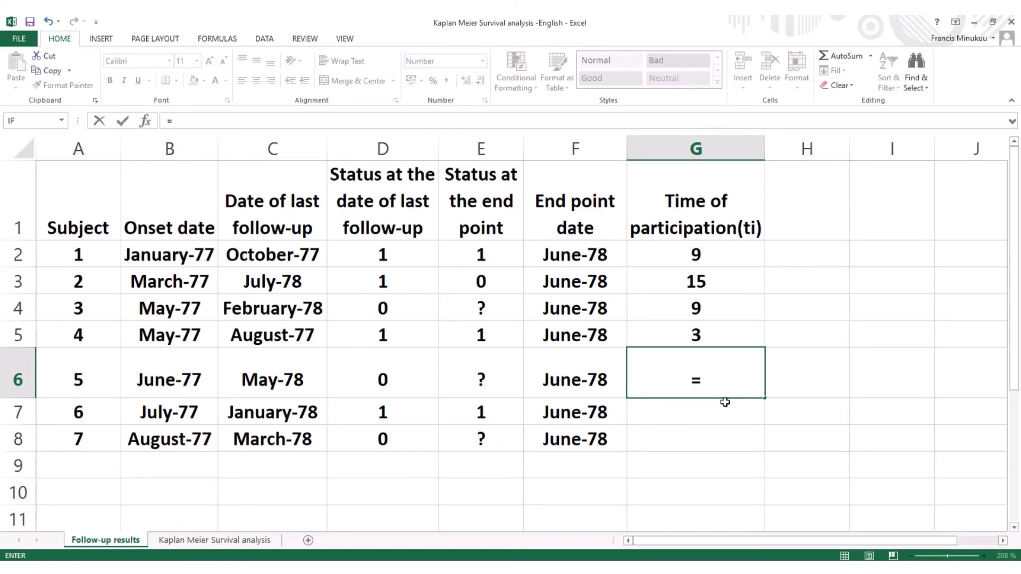
type("((")
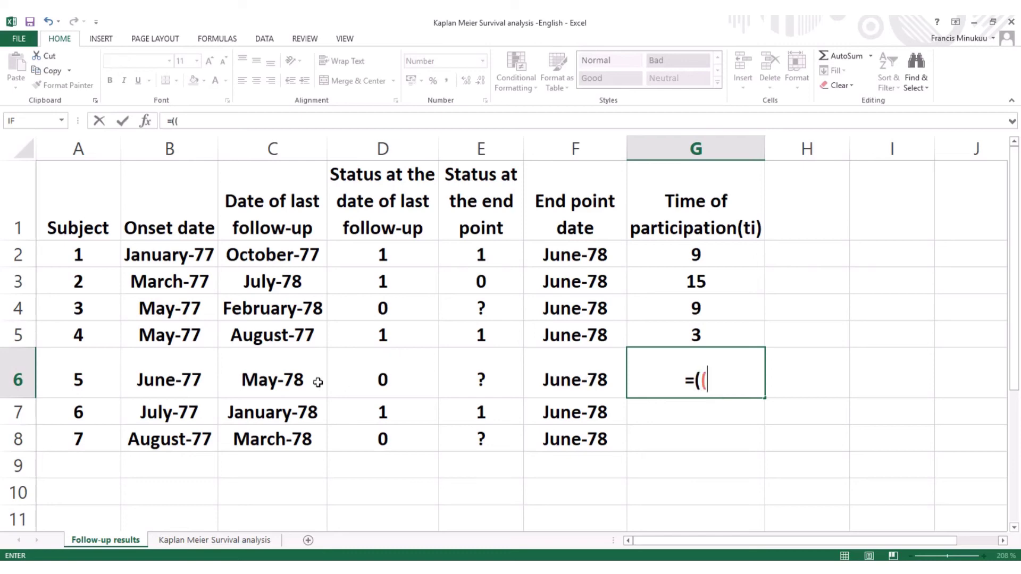
left_click(288, 380)
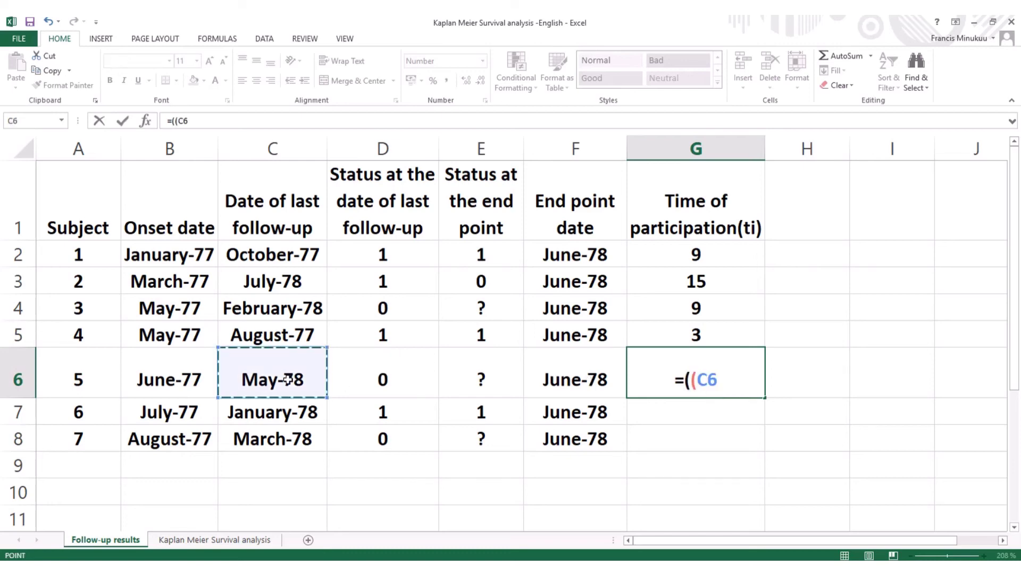
type("-")
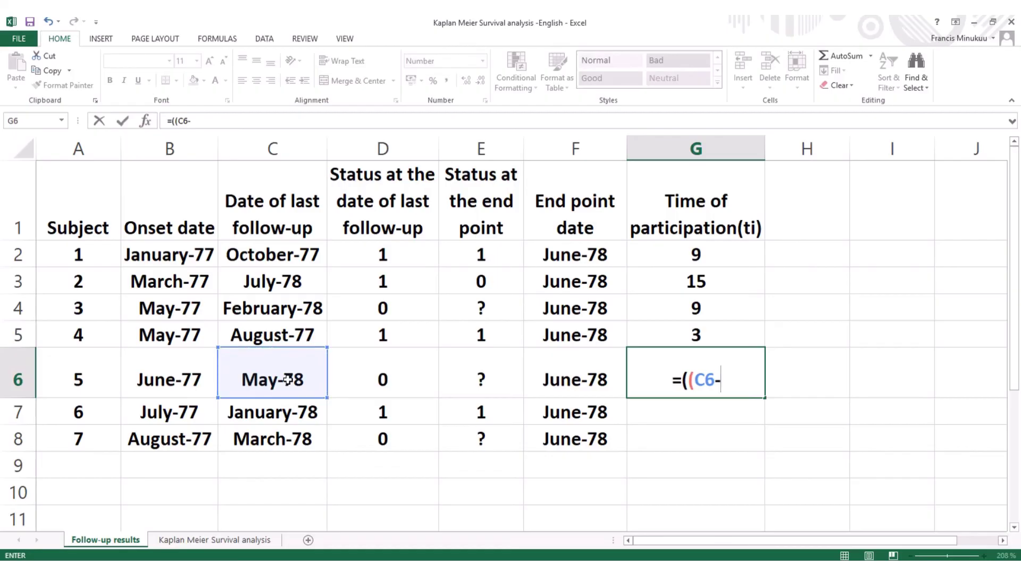
left_click(174, 388)
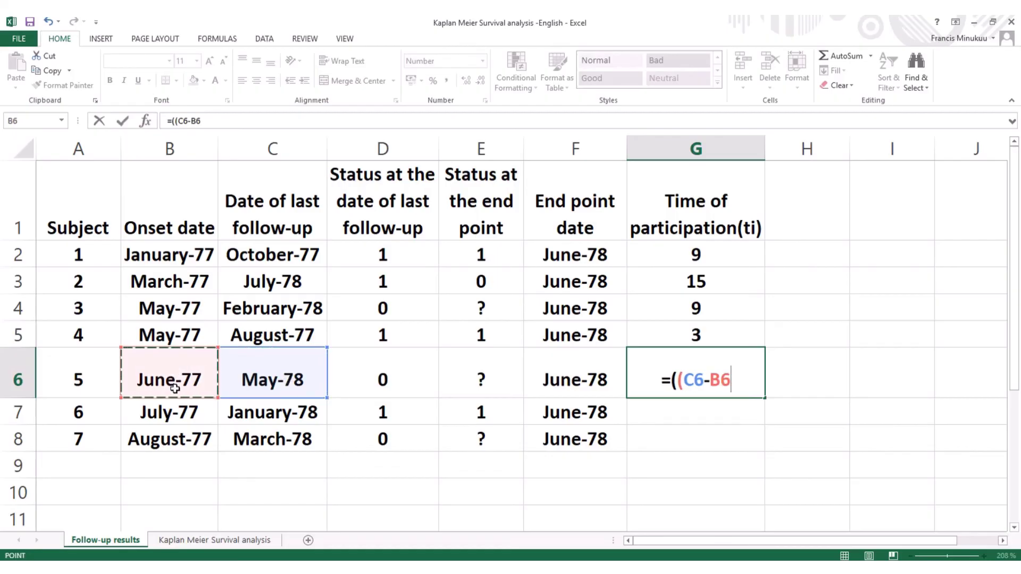
type(")")
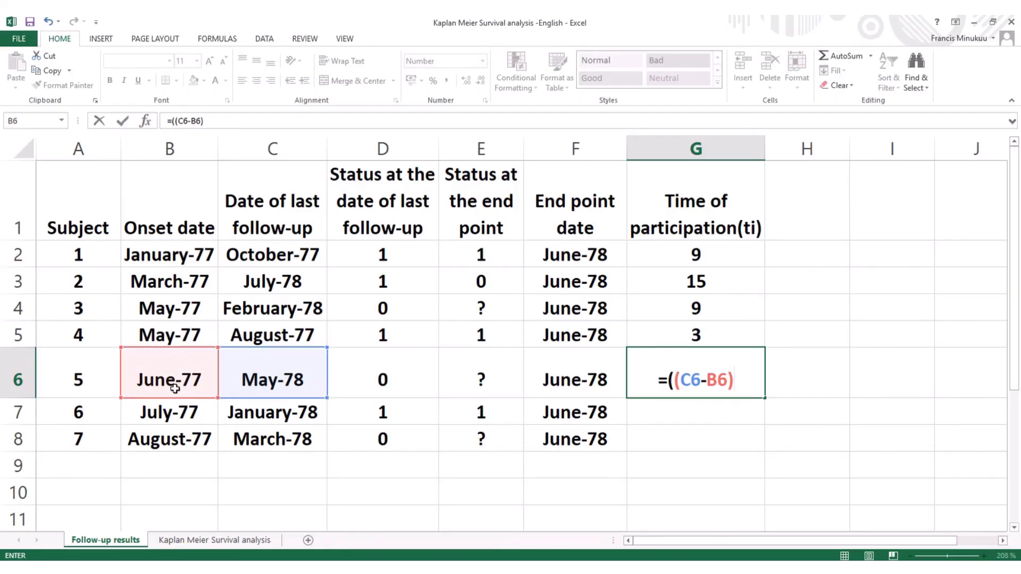
type("/3")
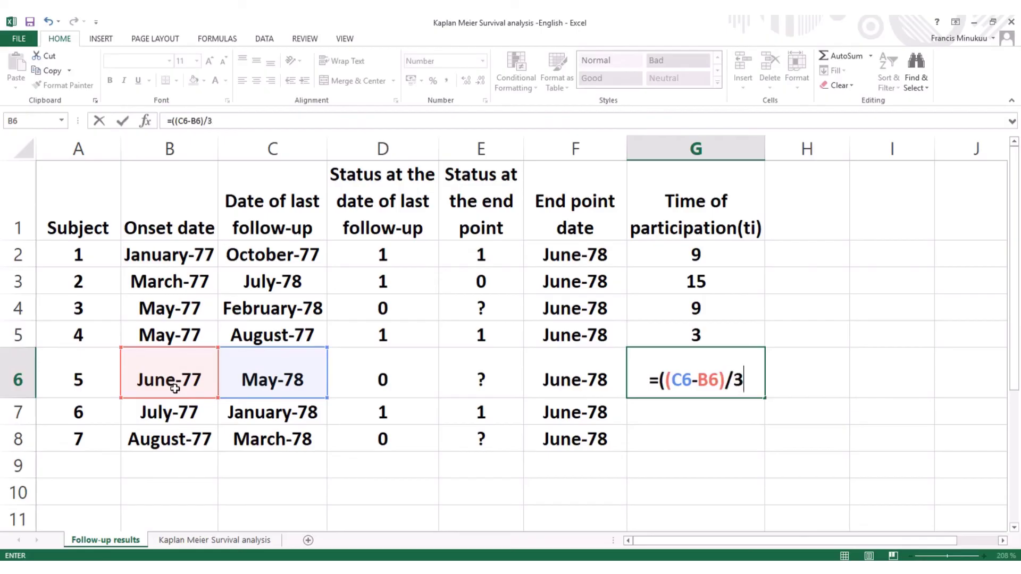
type("65,25")
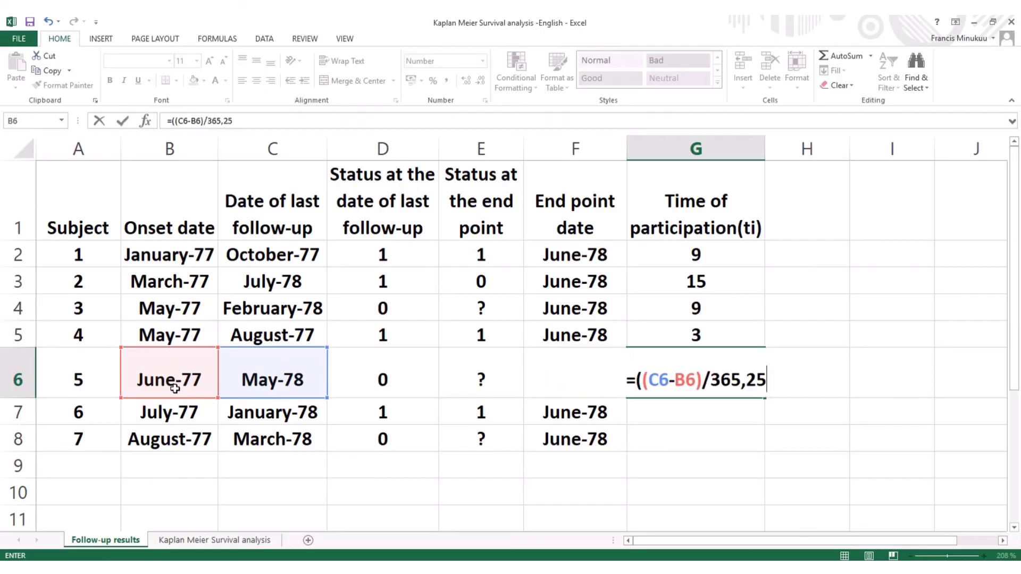
type(")")
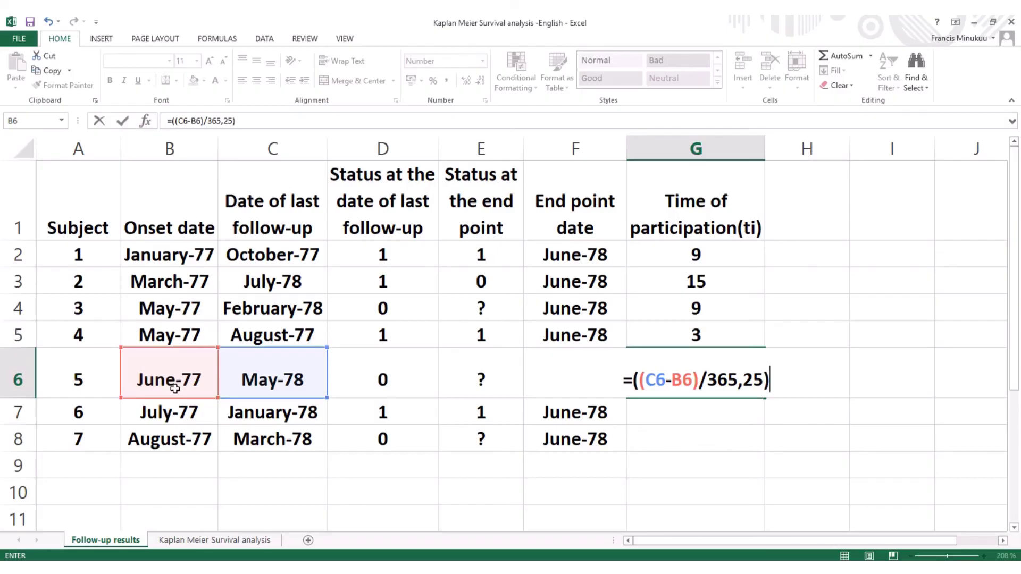
type("*12")
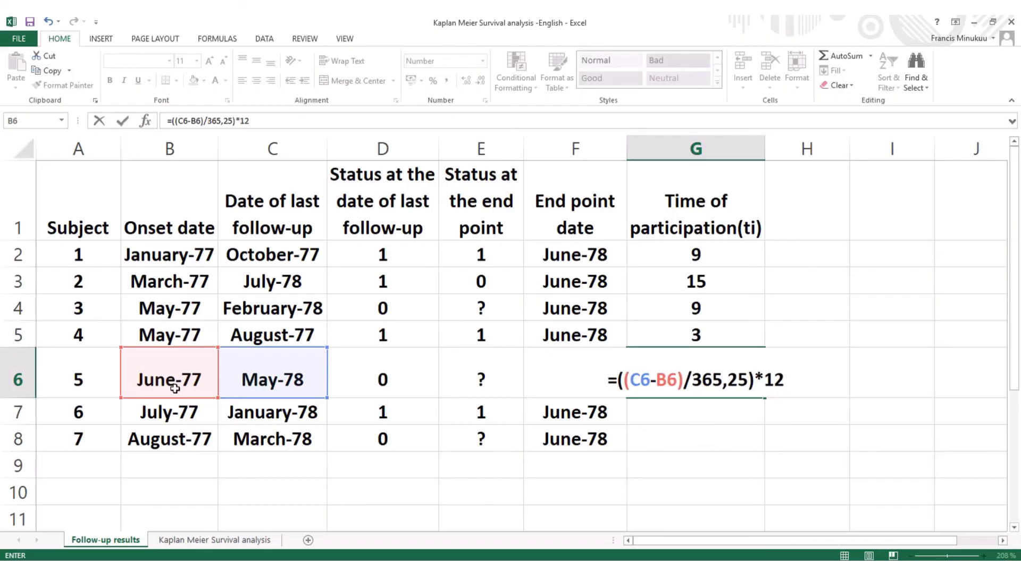
key("Return")
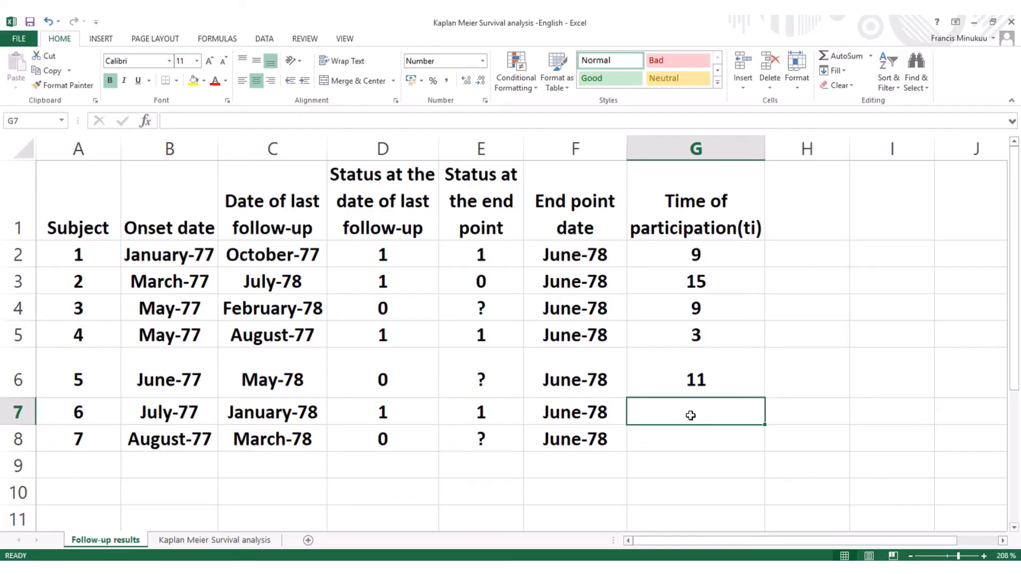
Begin the formula for subject 6's time of participation in G7 with =(.
type("=")
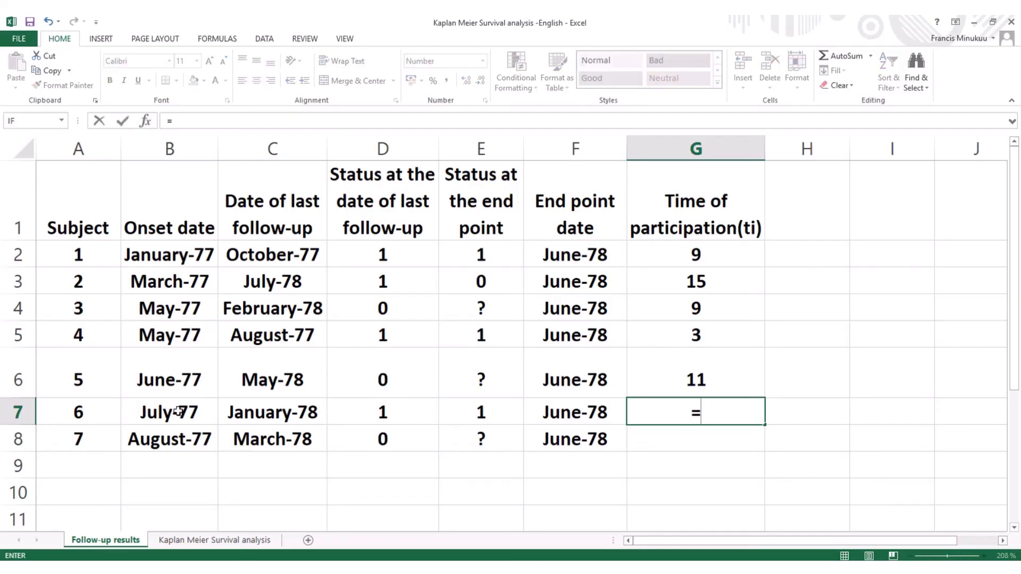
left_click(301, 415)
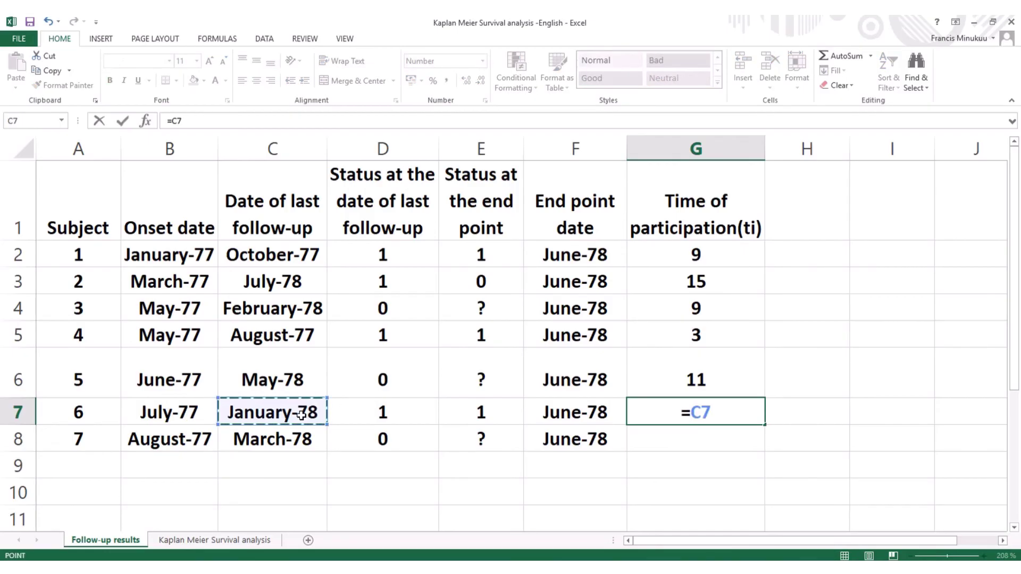
key("BackSpace")
key("BackSpace")
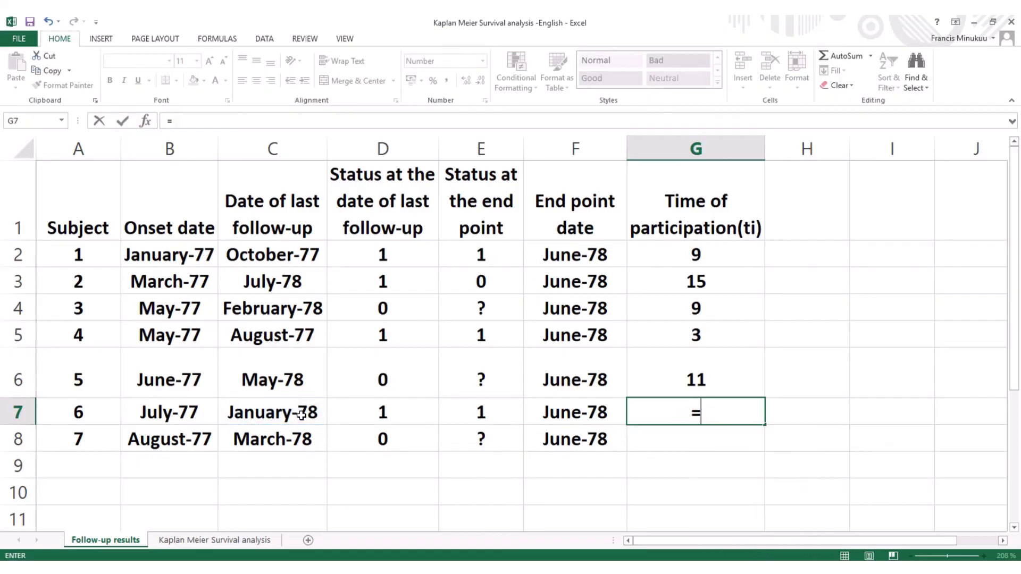
type("(")
left_click(276, 417)
type("-")
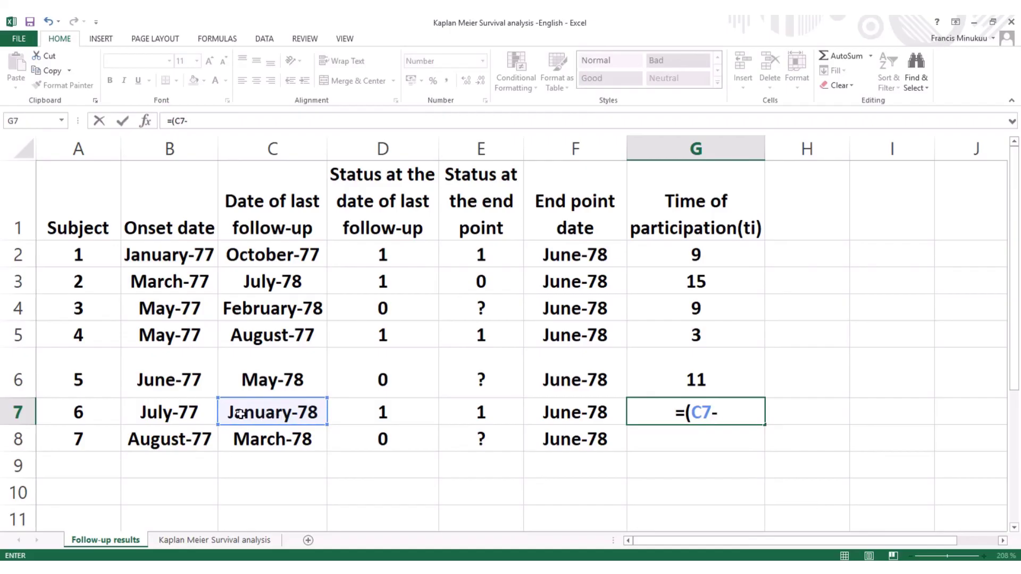
left_click(180, 412)
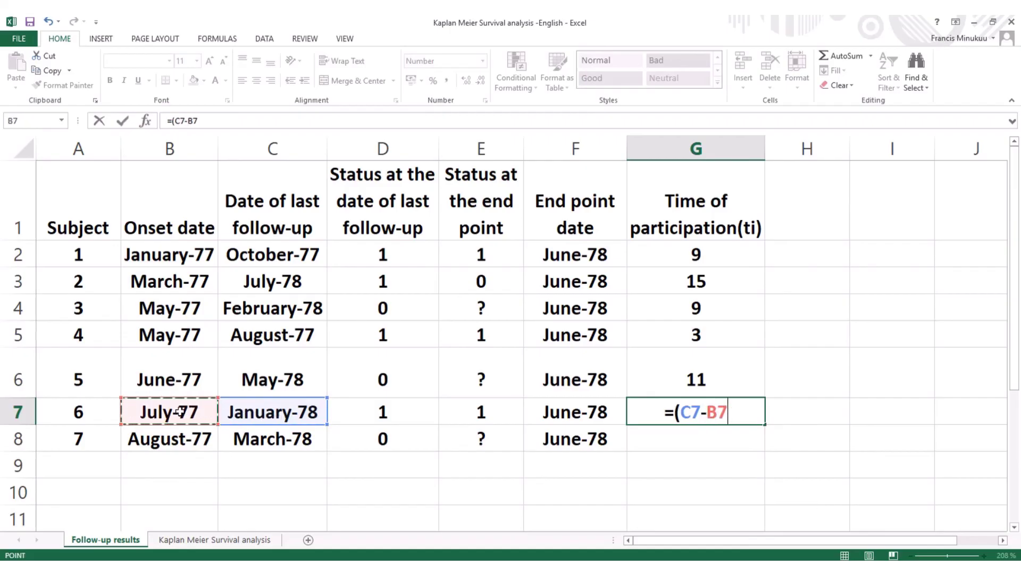
type(")/")
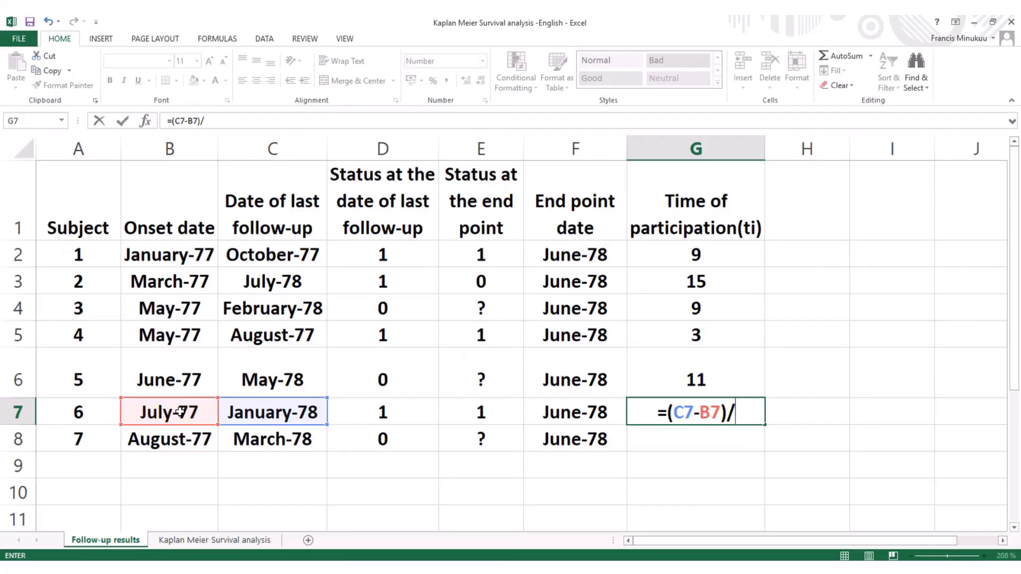
key("BackSpace")
key("BackSpace")
key("BackSpace")
key("BackSpace")
key("BackSpace")
key("BackSpace")
key("BackSpace")
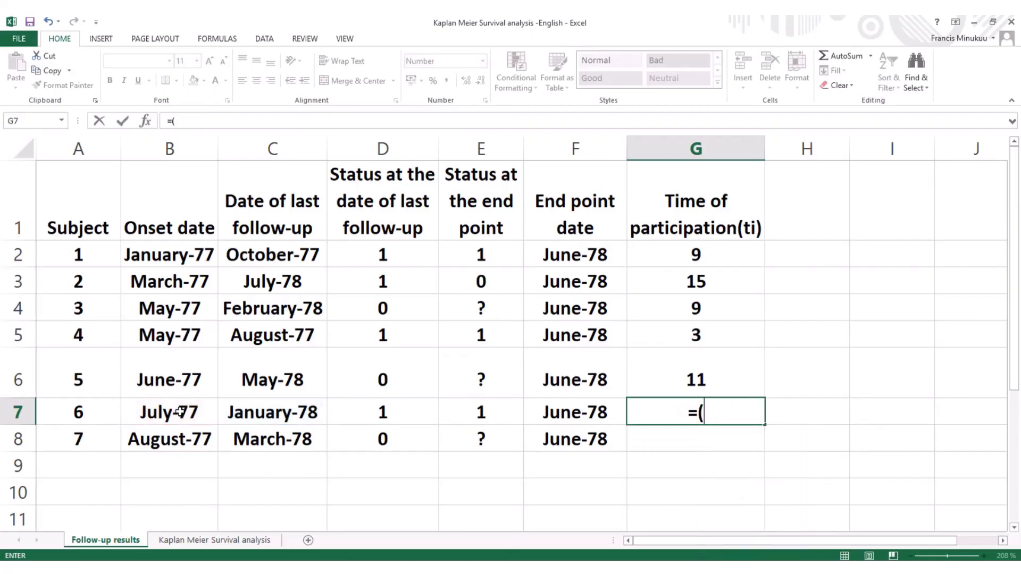
Compute subject 6's time of participation in G7 from the last follow-up date, completing the formula as =((C7-B7)/365,25)*12.
type("(")
left_click(250, 418)
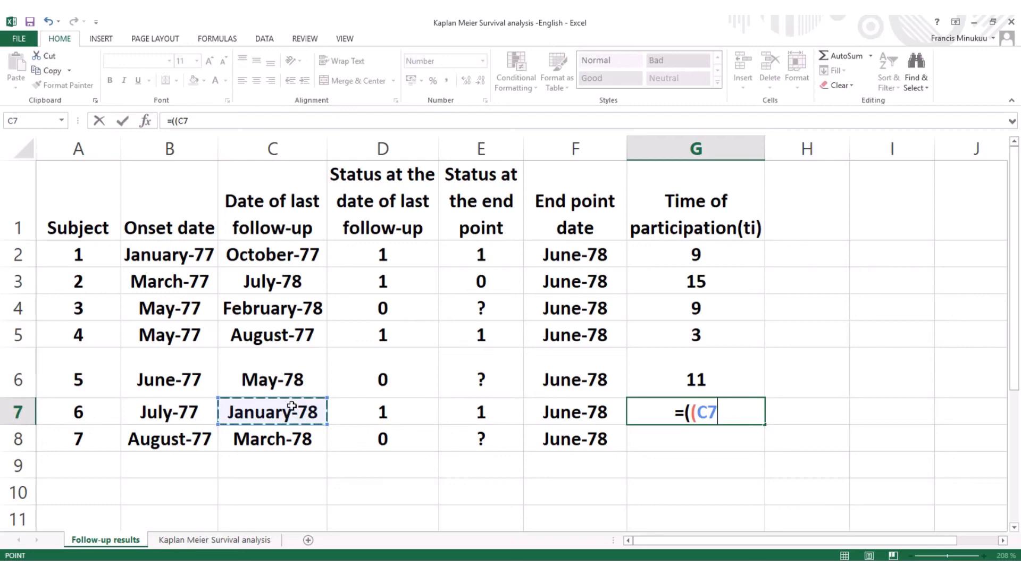
type("-")
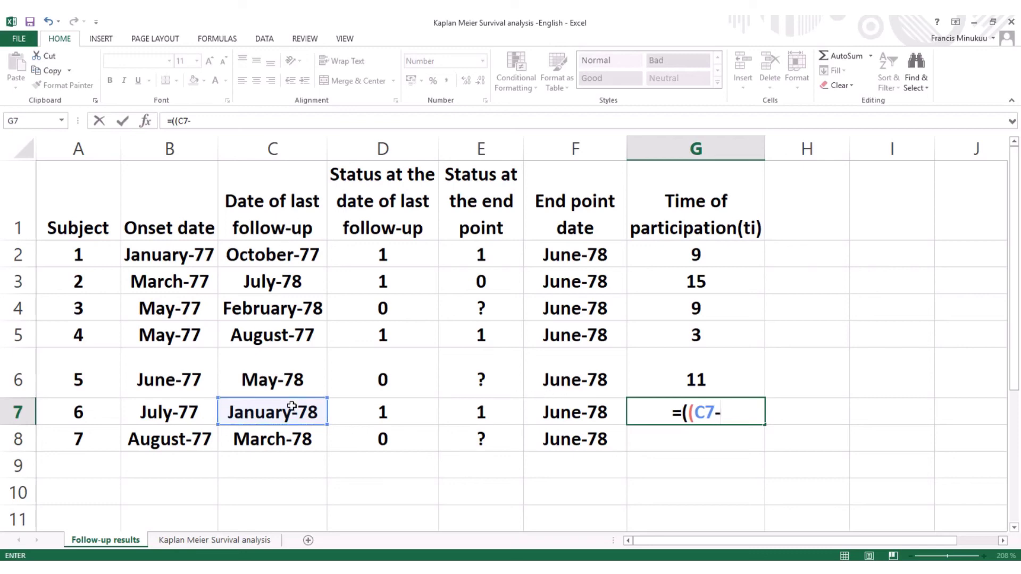
left_click(182, 412)
type(")")
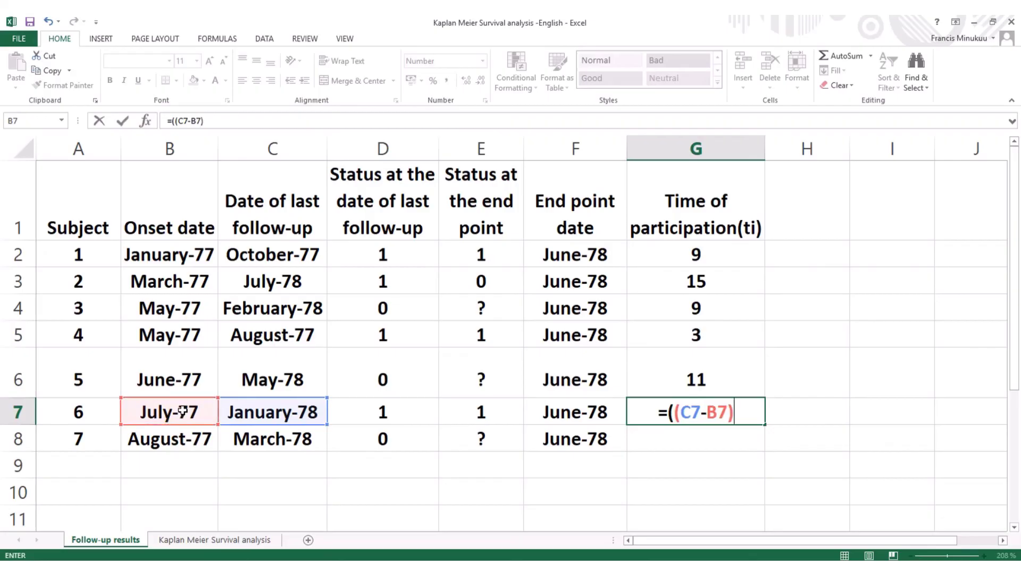
type("/365")
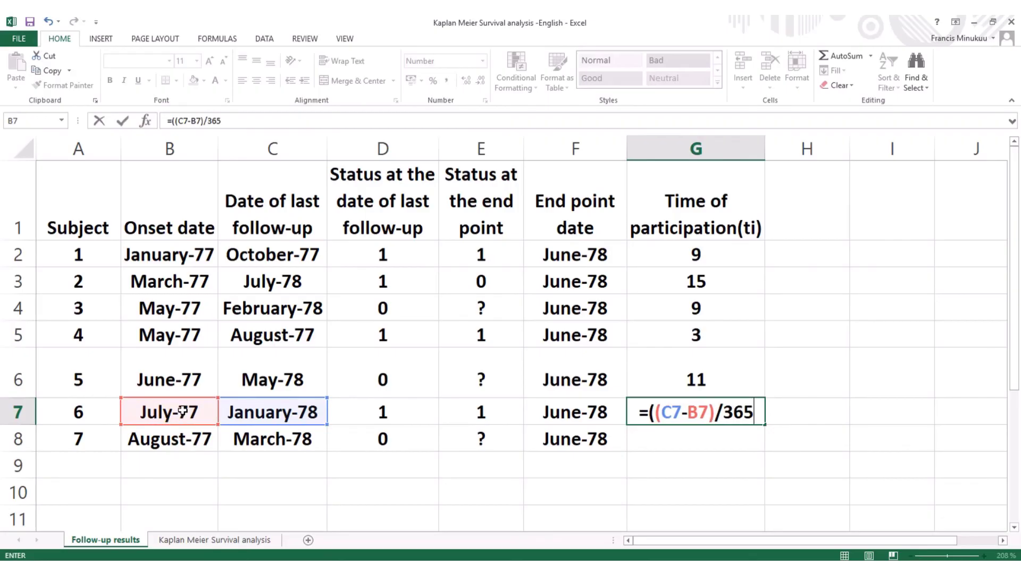
type(",25")
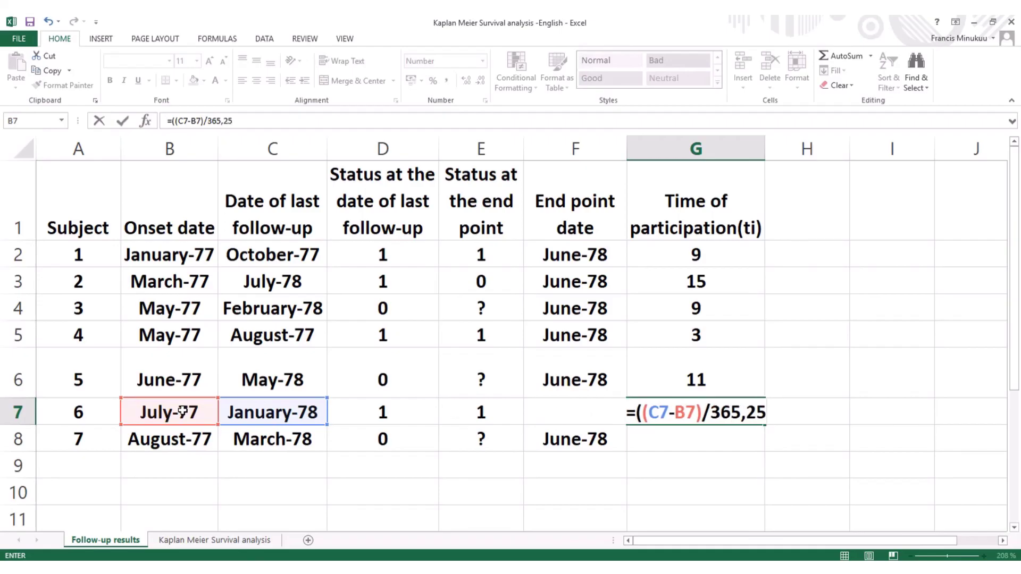
type(")")
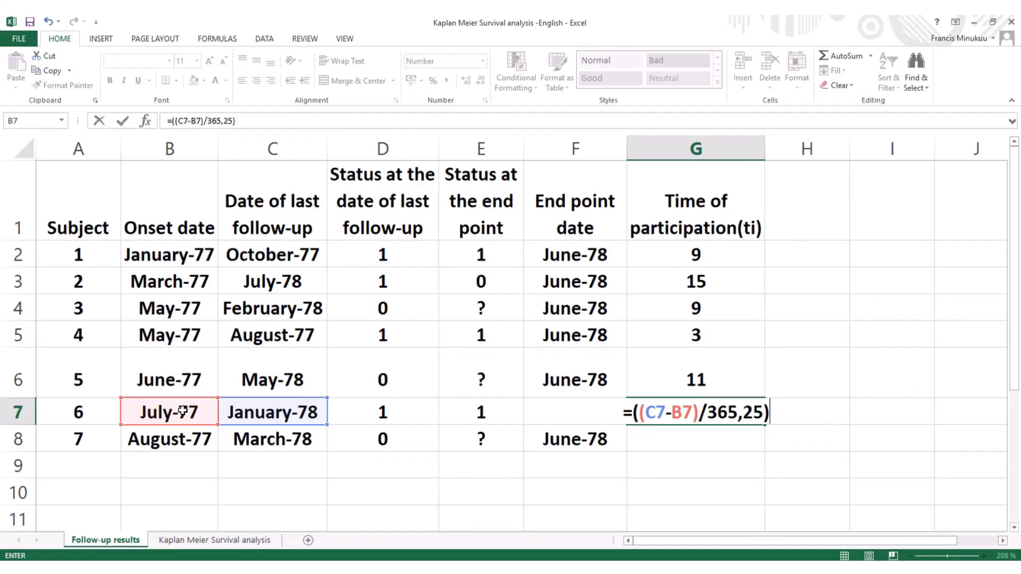
type("*12")
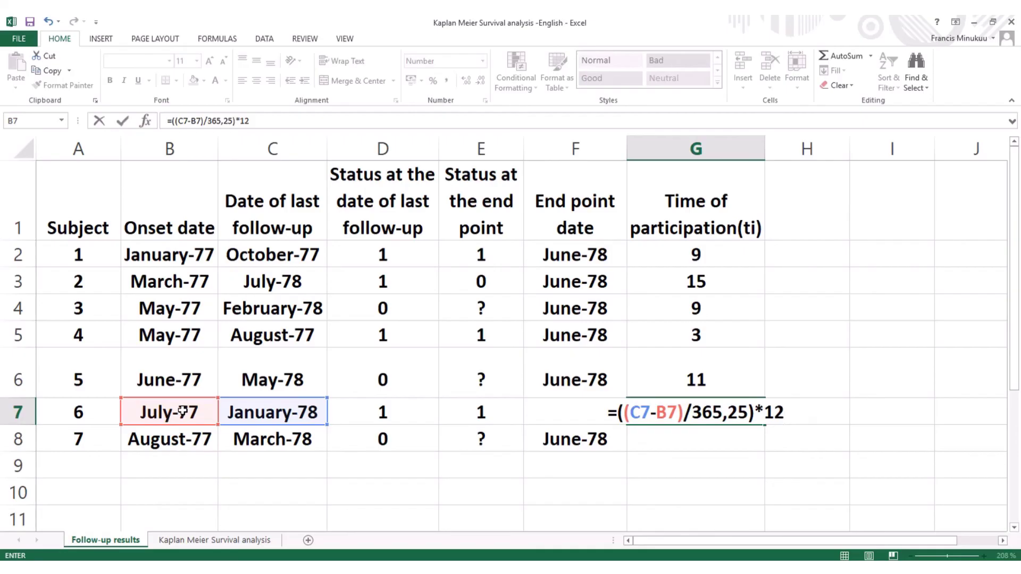
key("Return")
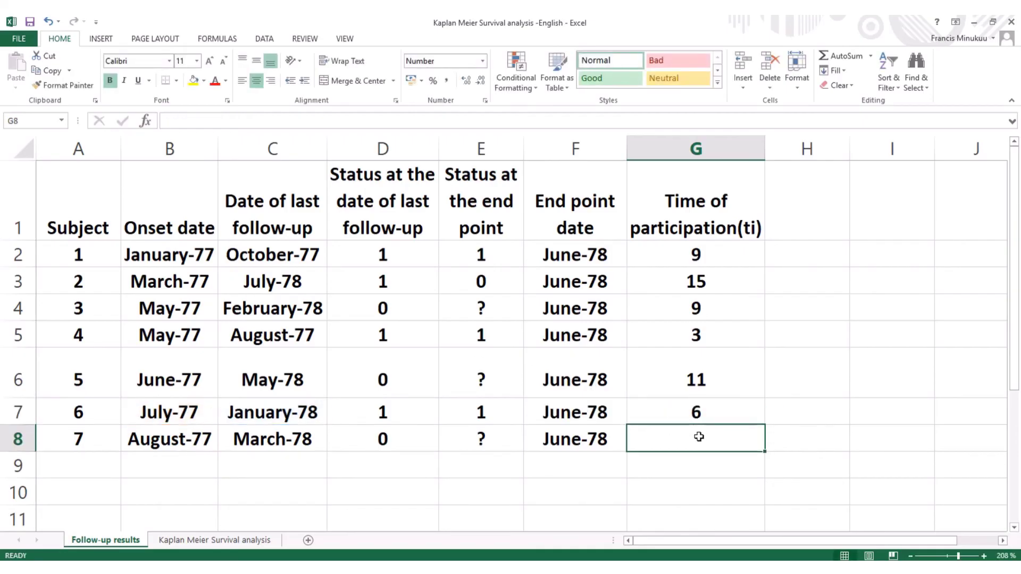
Compute subject 7's time of participation in G8 from the last follow-up date with the formula =((C8-B8)/365,25)*12.
type("=((")
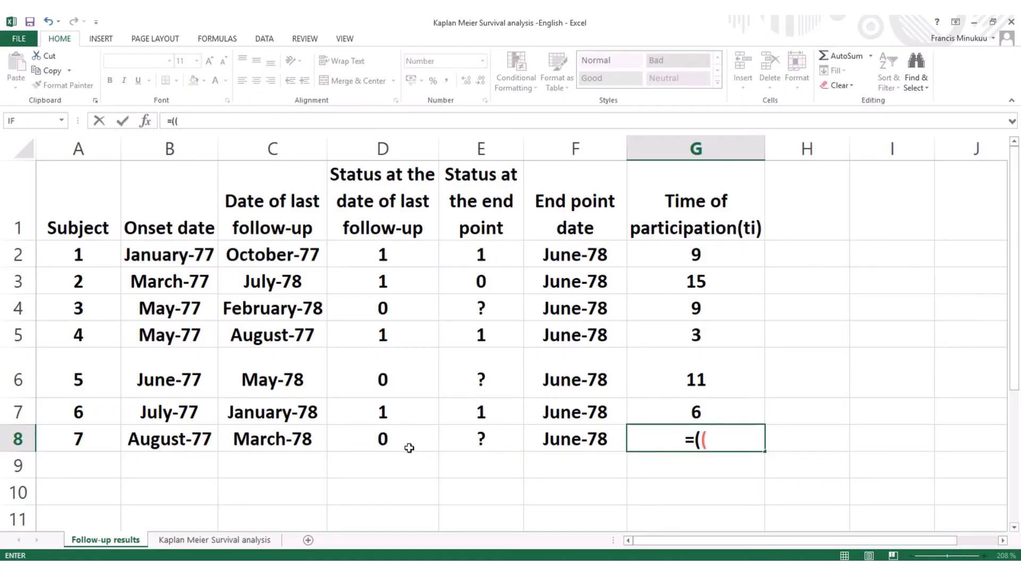
left_click(292, 438)
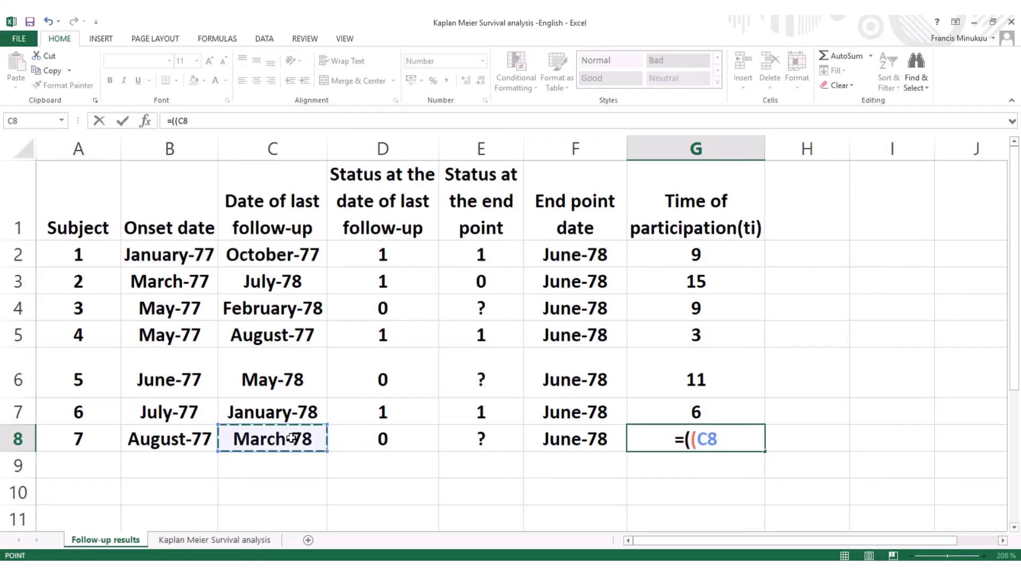
type("-")
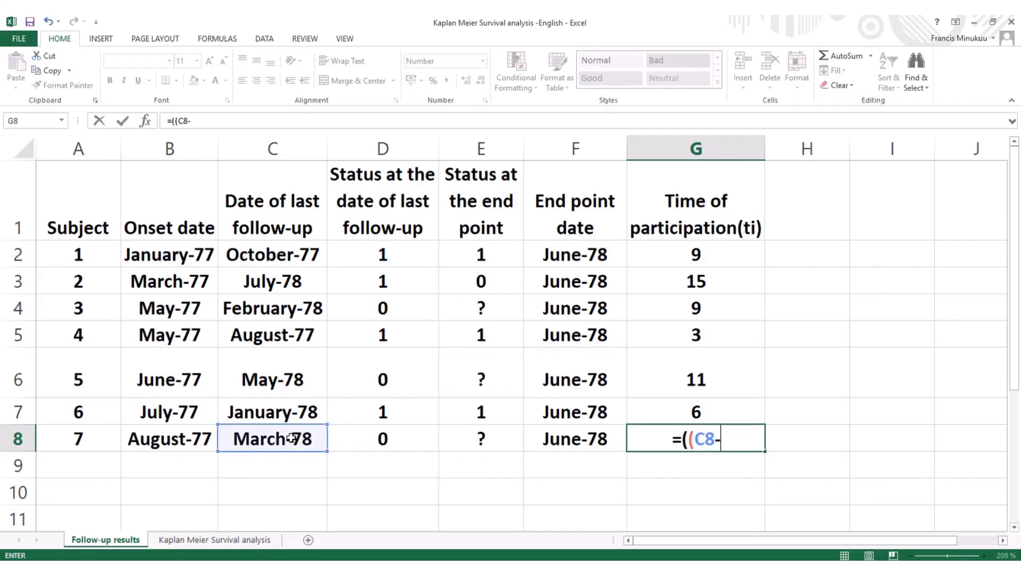
left_click(185, 437)
type(")")
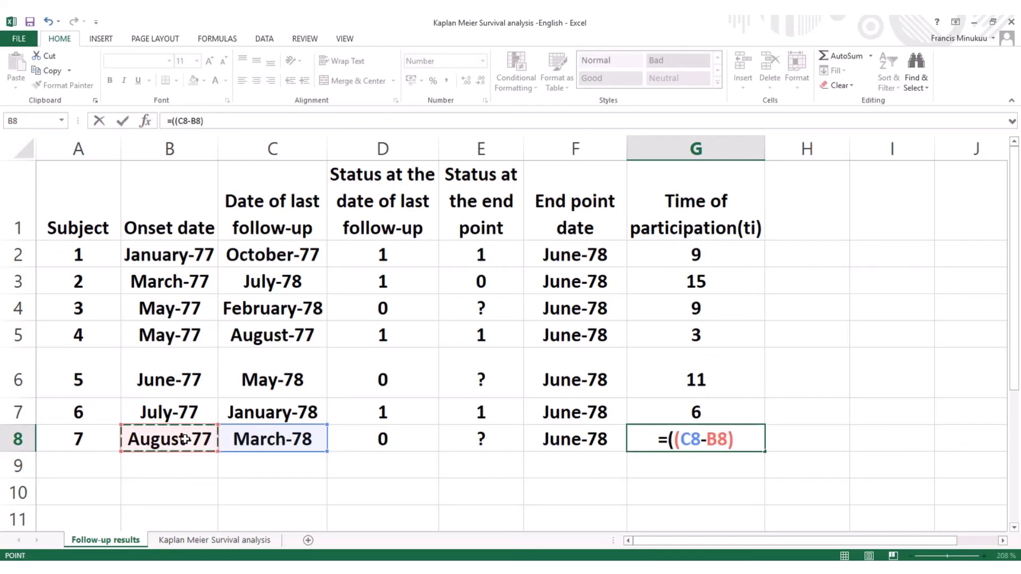
type("/")
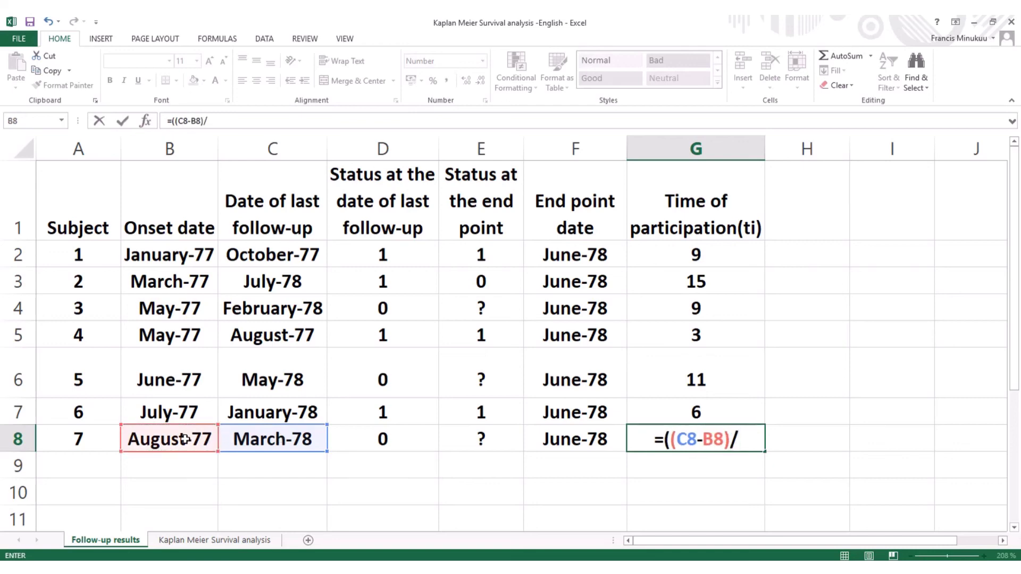
type("365,25")
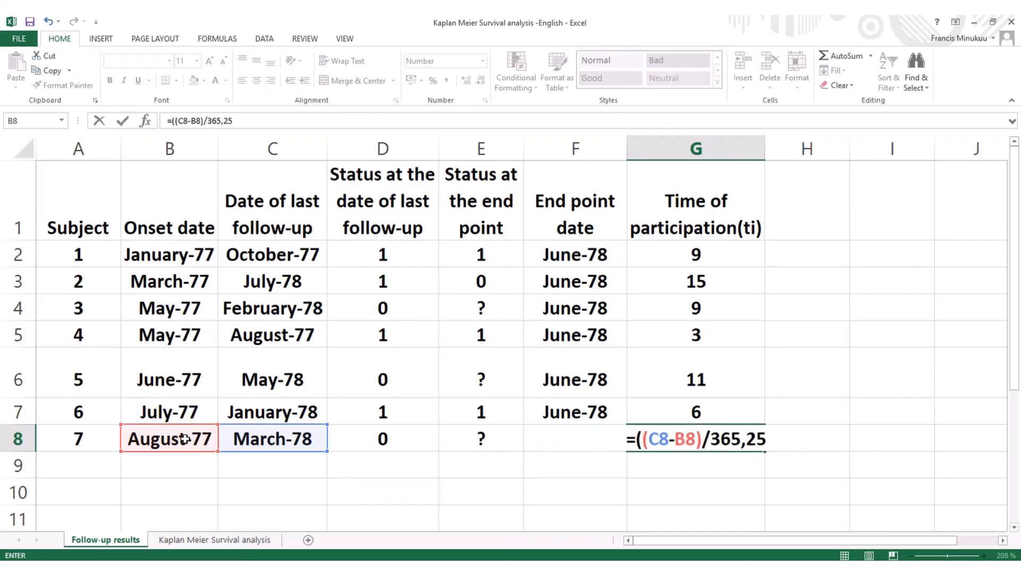
type(")")
type("*12")
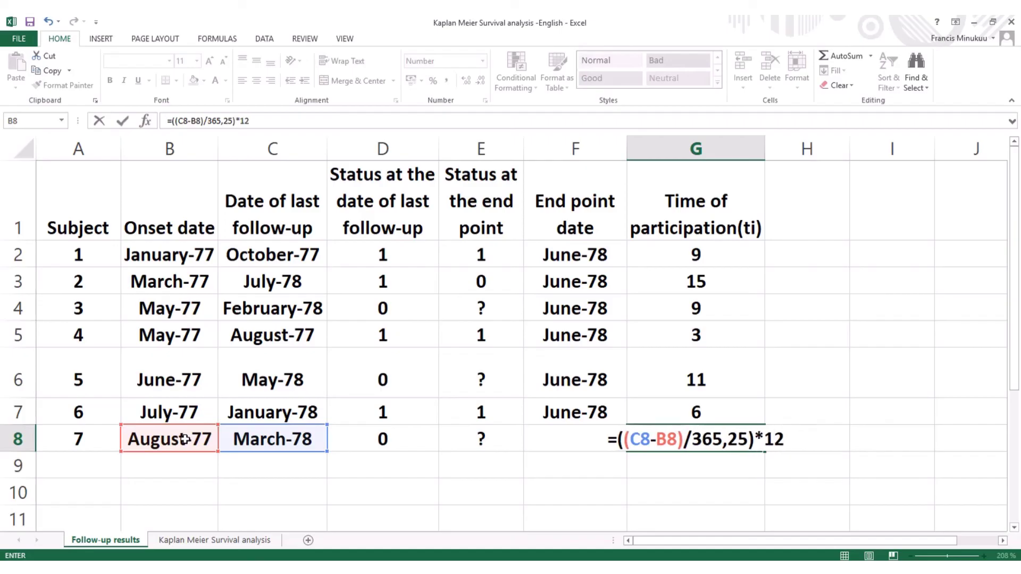
key("Return")
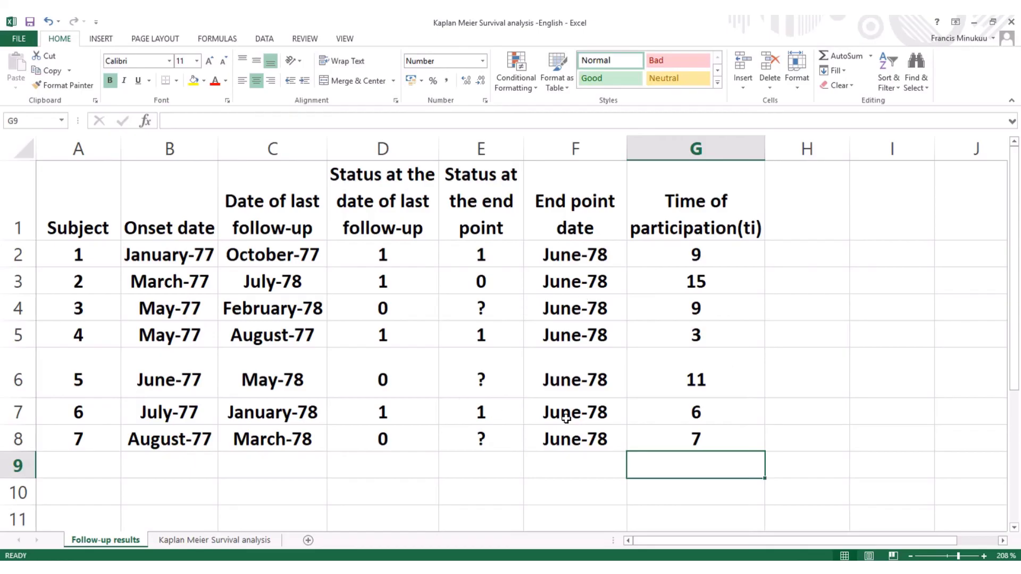
Highlight the Time of participation(ti) header cell G1 with a yellow fill.
left_click(716, 201)
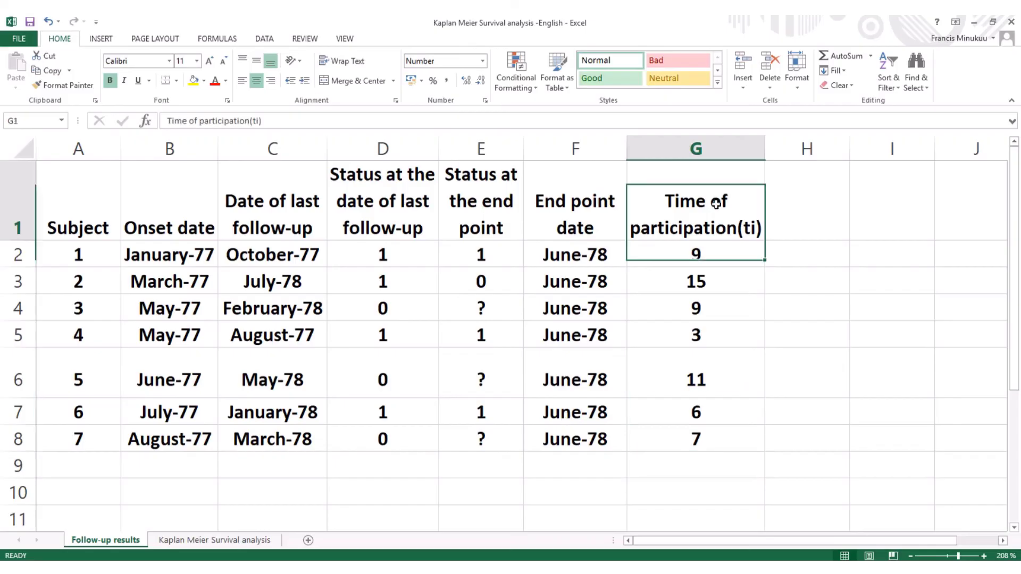
left_click(195, 83)
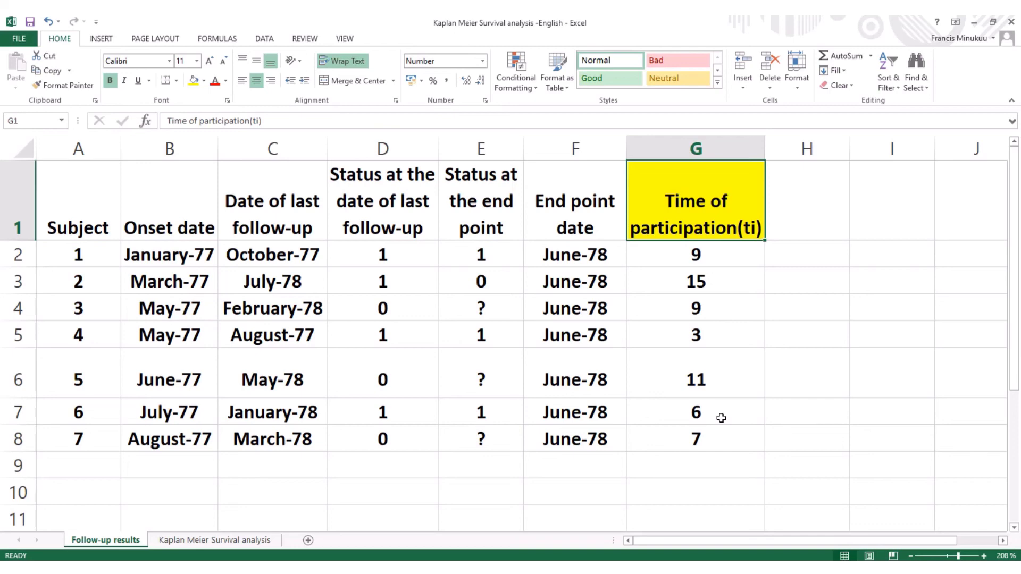
Review the times and intervals on the Kaplan Meier Survival analysis sheet and return to the Follow-up results sheet.
left_click(248, 543)
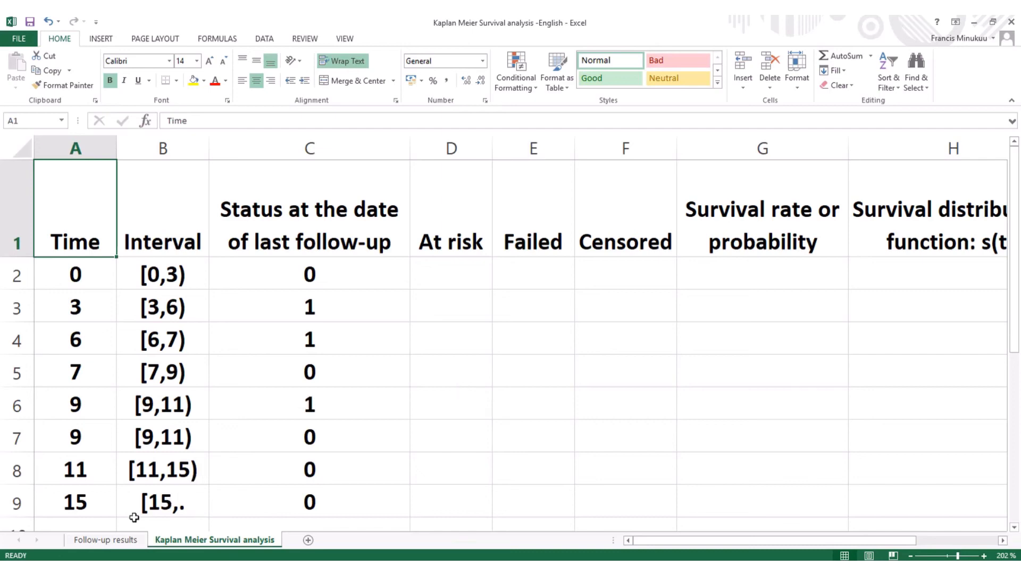
left_click(122, 539)
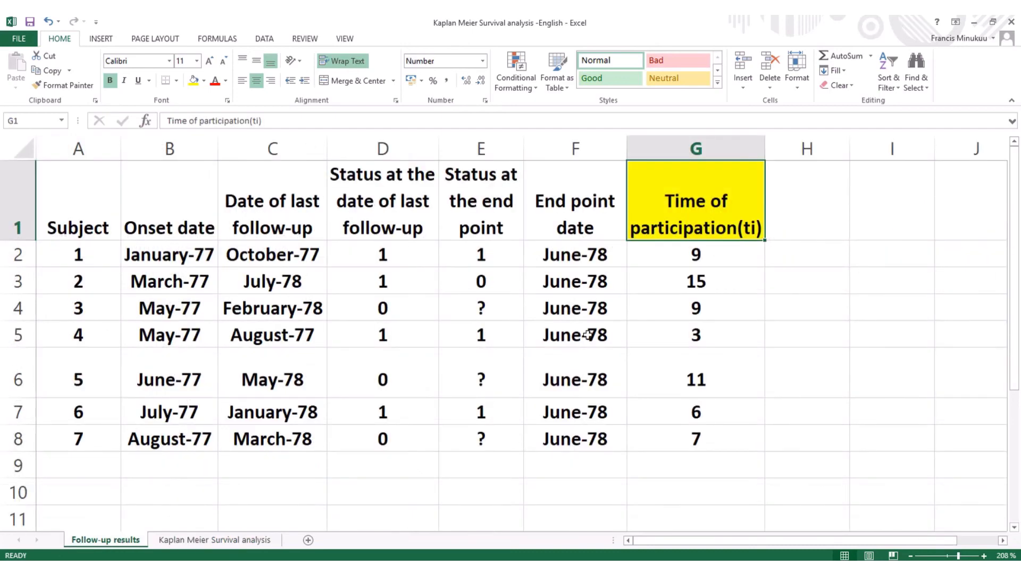